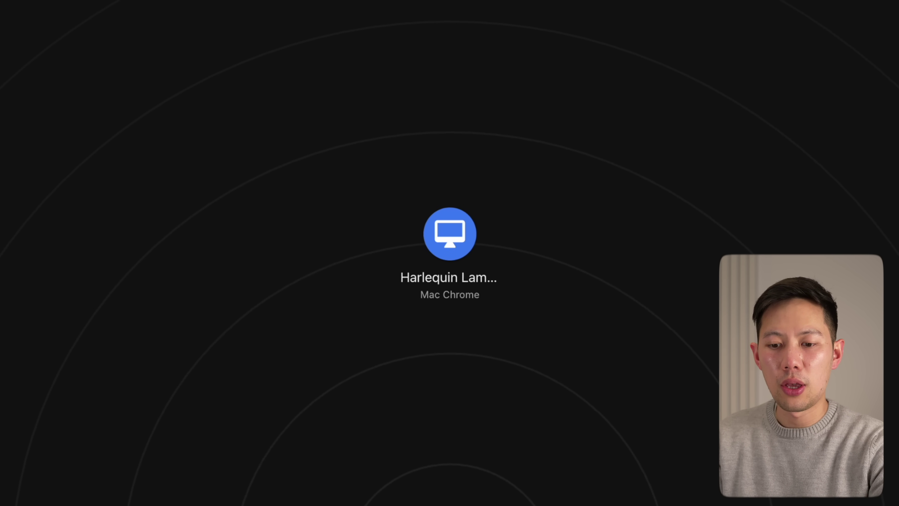
- Drag Globe.jpg from Finder onto the other Mac's avatar in Snapdrop
drag(724, 230, 453, 249)
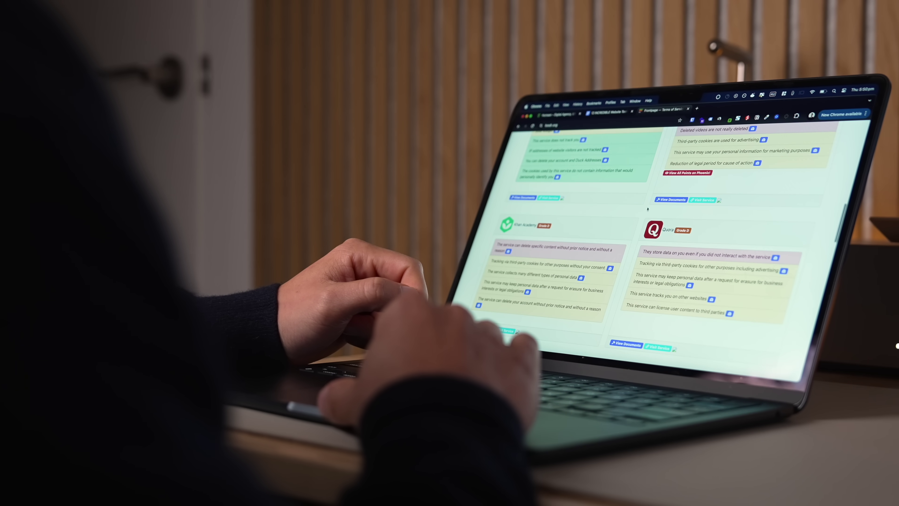
scroll(638, 209, down, 10)
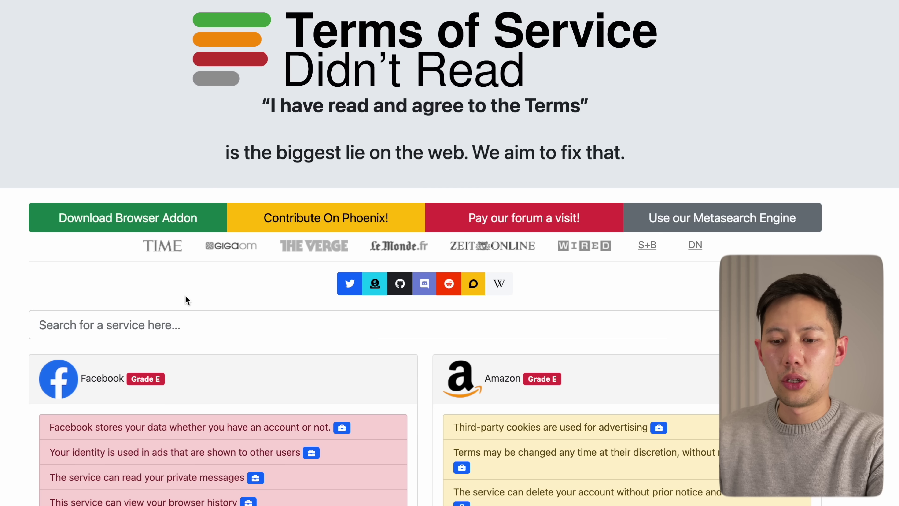
- Search ToS;DR for paypal and open PayPal's terms rating page
click(150, 320)
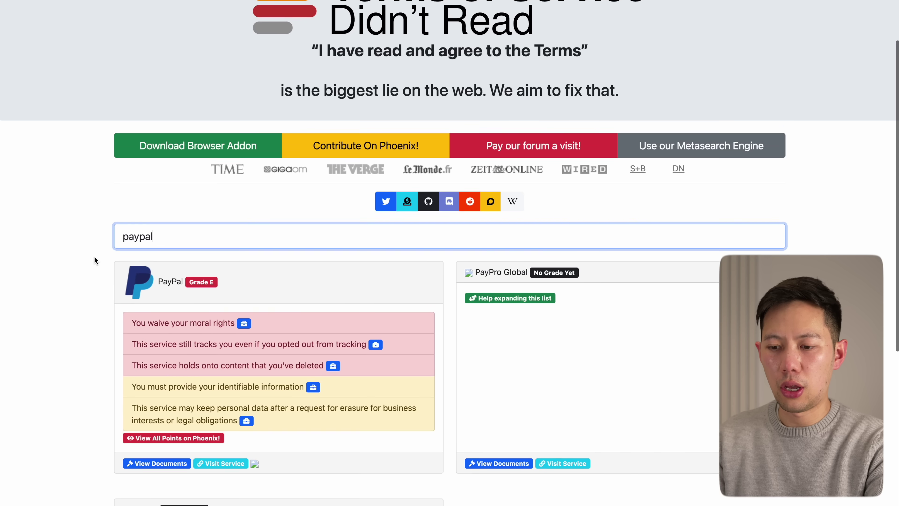
scroll(90, 355, down, 2)
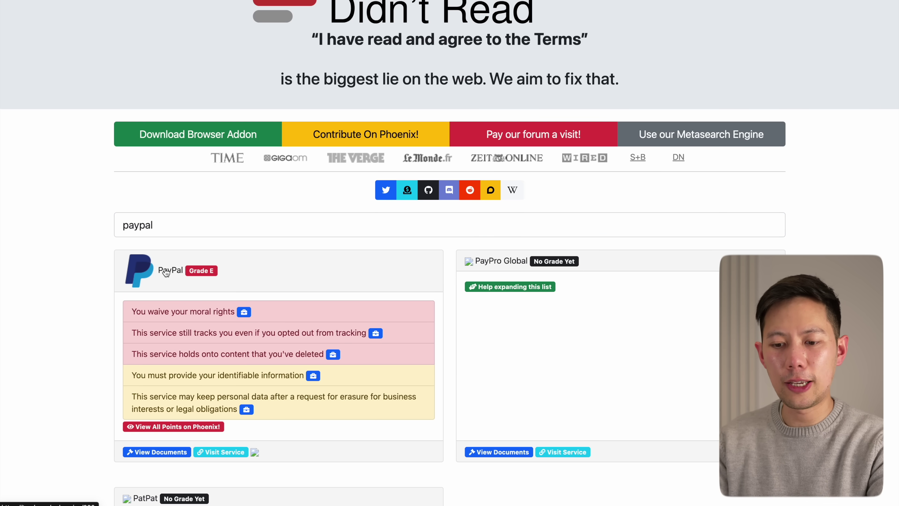
click(166, 271)
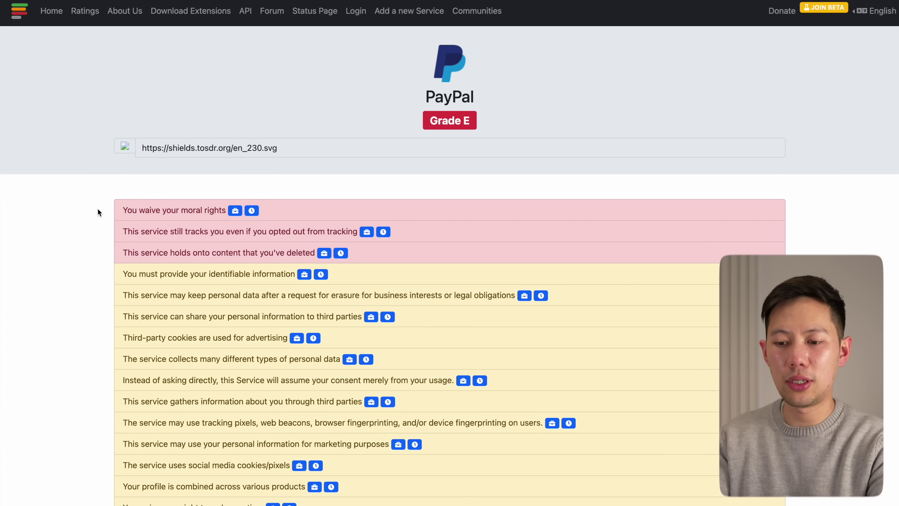
- Open the detail of PayPal's 'only shared with third parties' consent point
scroll(97, 212, down, 1)
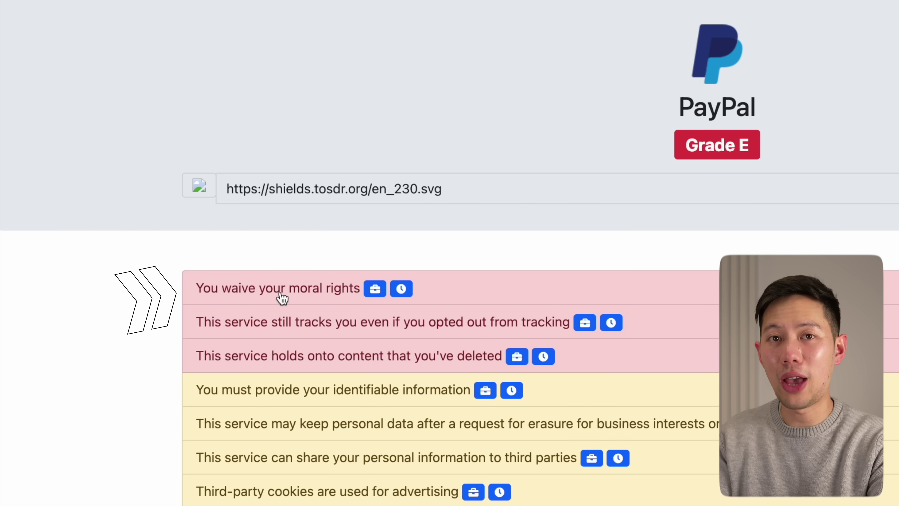
scroll(180, 290, down, 15)
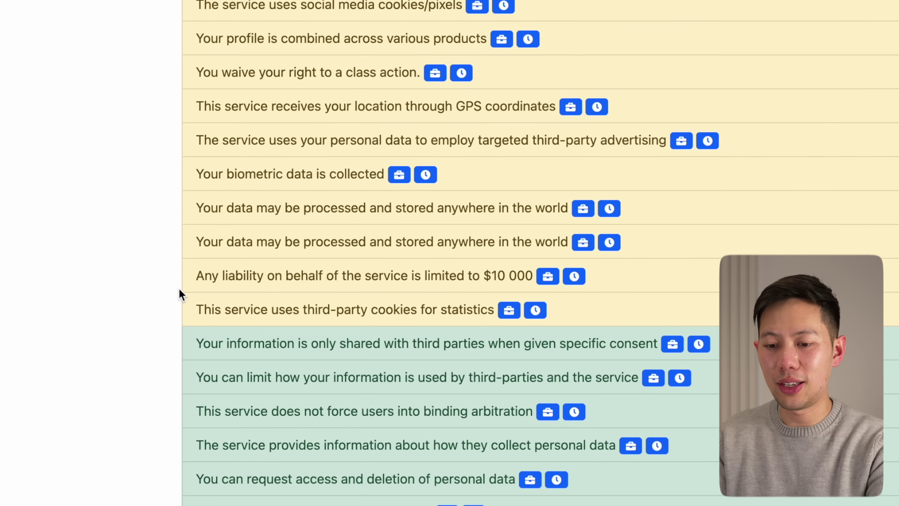
scroll(179, 288, down, 1)
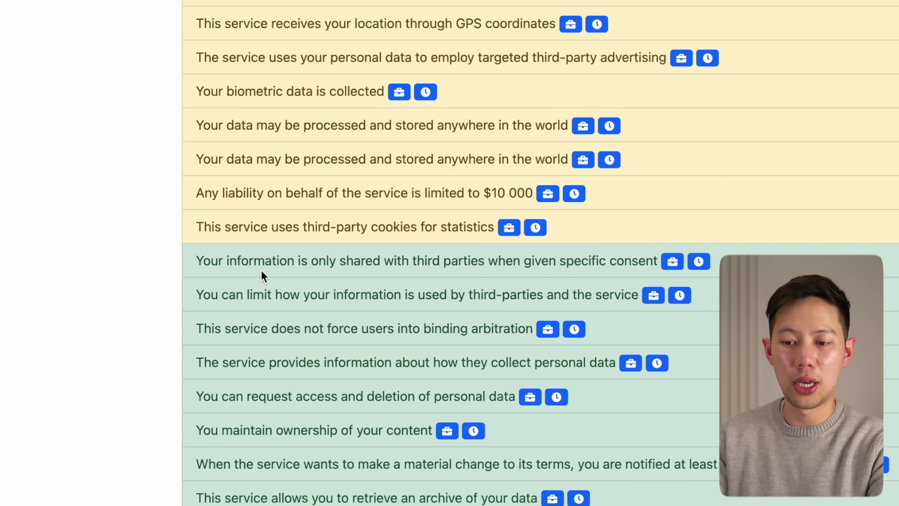
click(293, 269)
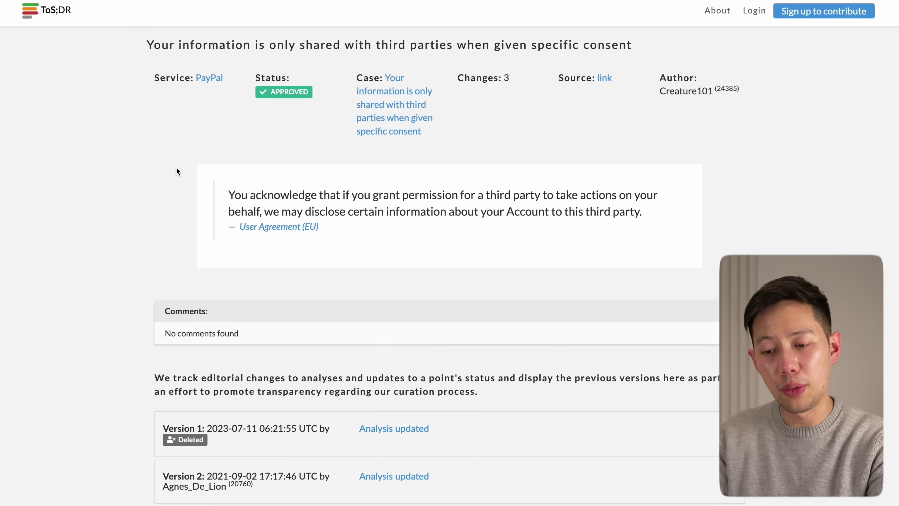
scroll(177, 168, down, 3)
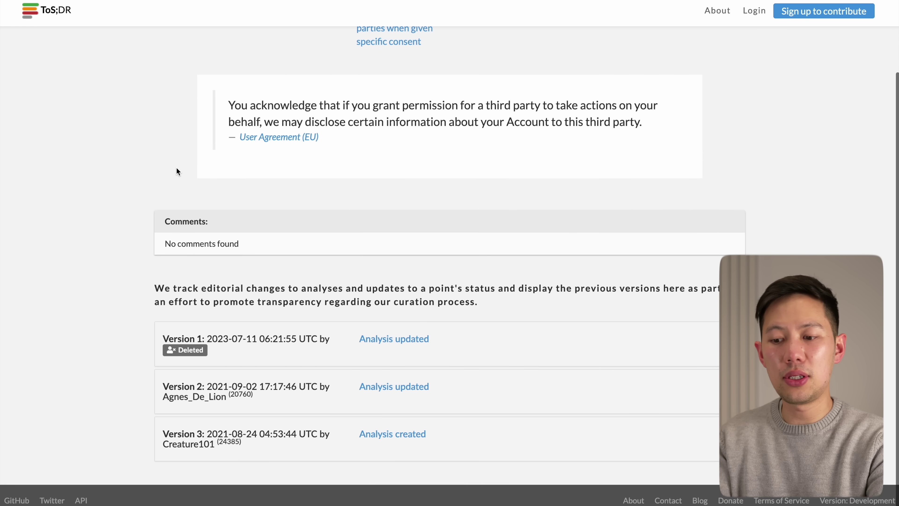
scroll(176, 168, up, 2)
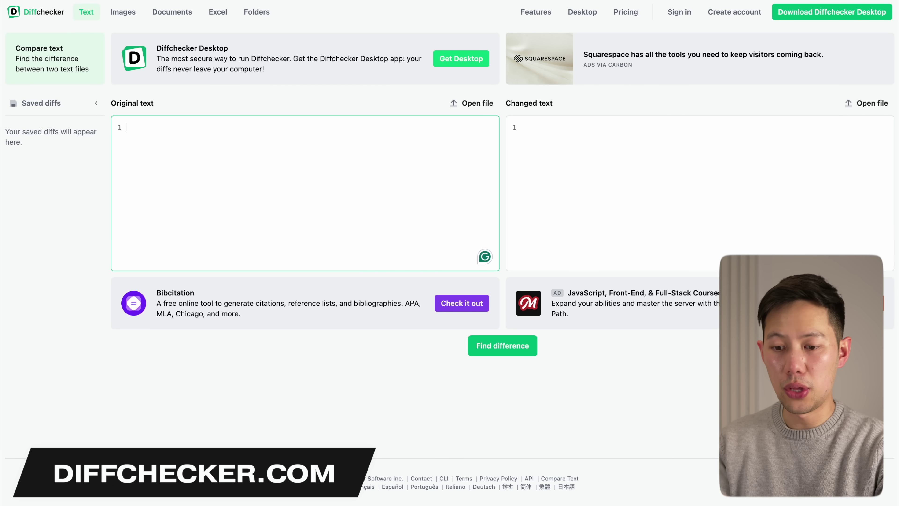
- Switch Diffchecker to Documents and load the Life On Earth V1 and V2 PDFs
click(590, 172)
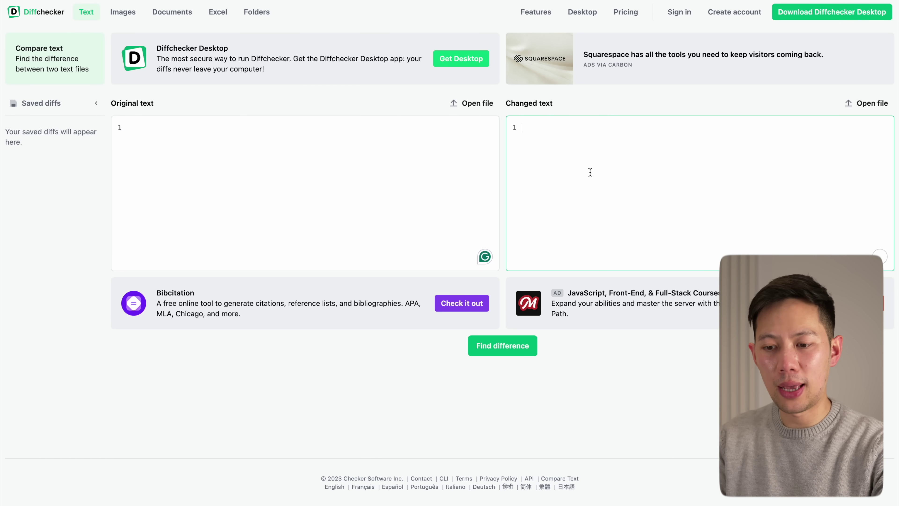
click(358, 170)
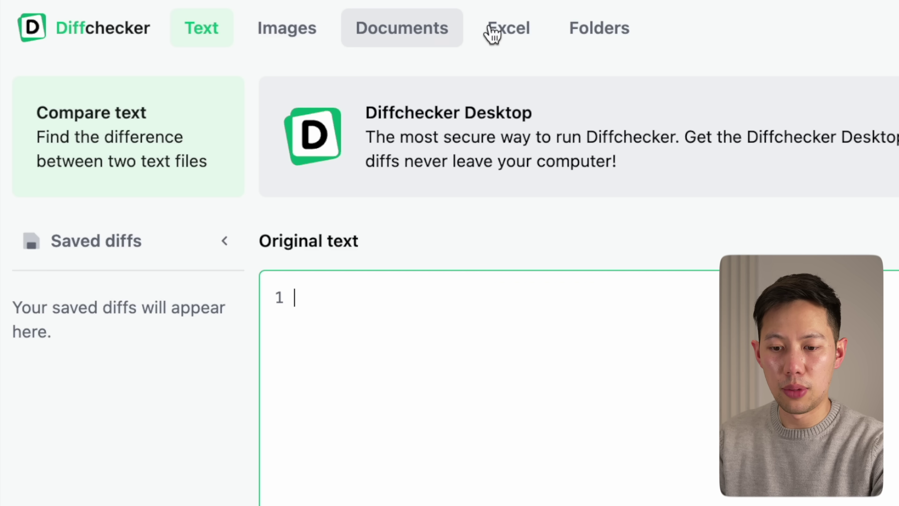
click(403, 36)
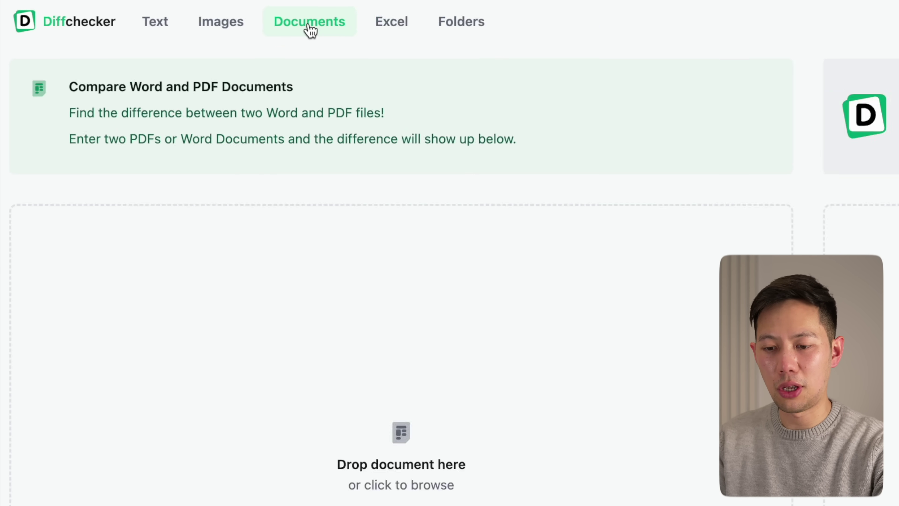
drag(170, 14, 626, 253)
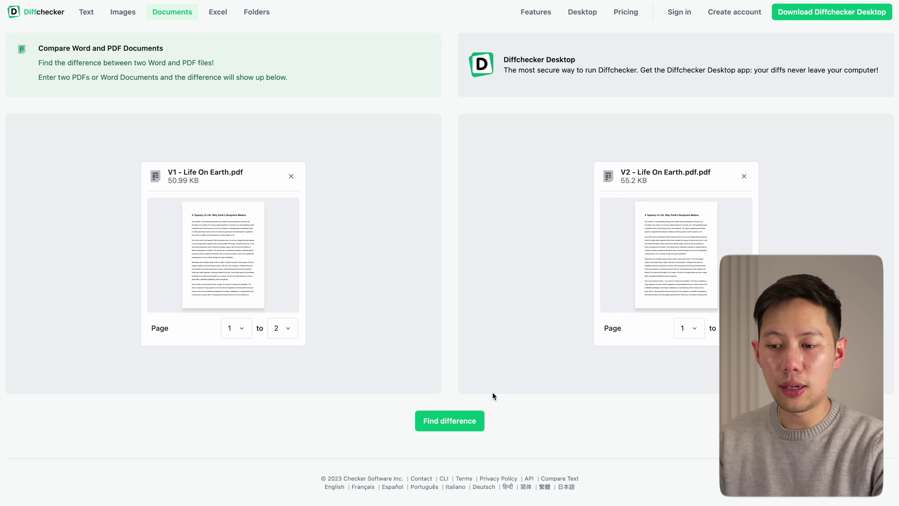
- Find the differences between the two PDFs and review them as rich text
click(448, 426)
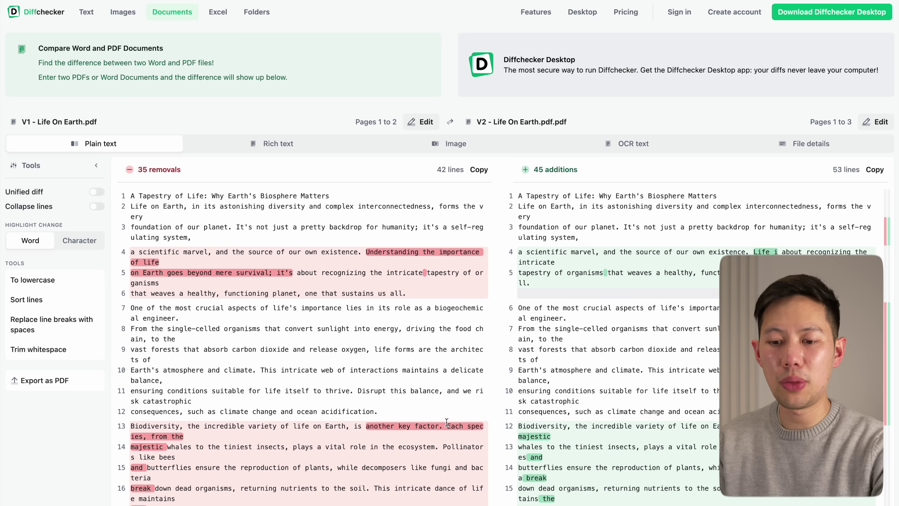
scroll(447, 420, down, 1)
click(342, 127)
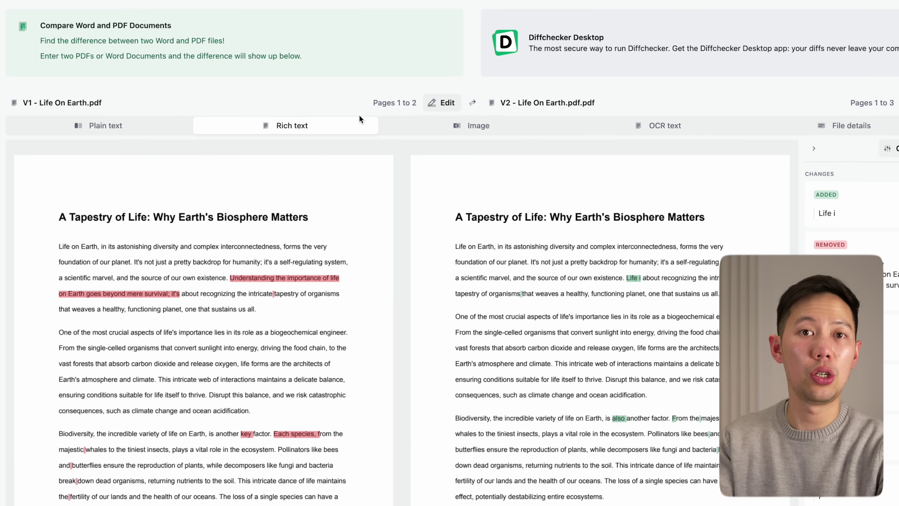
scroll(465, 168, down, 4)
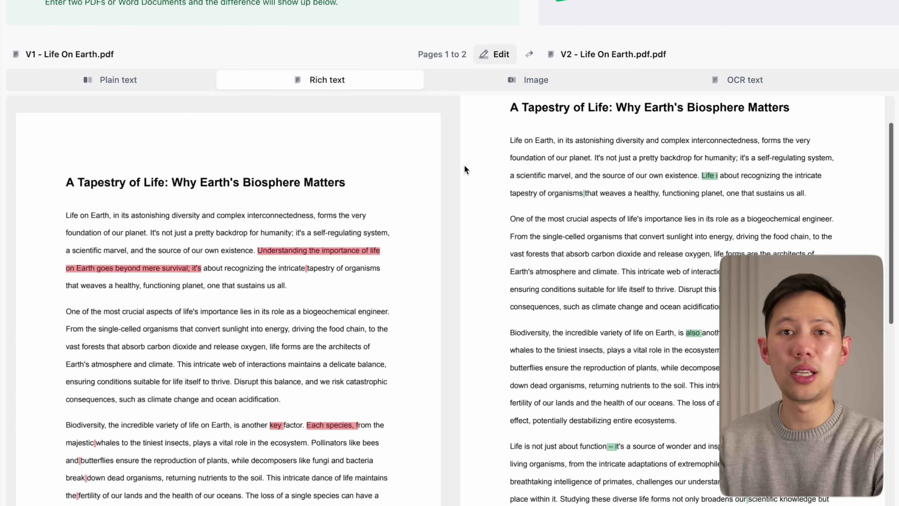
scroll(465, 169, up, 4)
scroll(390, 208, down, 1)
scroll(389, 210, down, 10)
scroll(481, 212, down, 1)
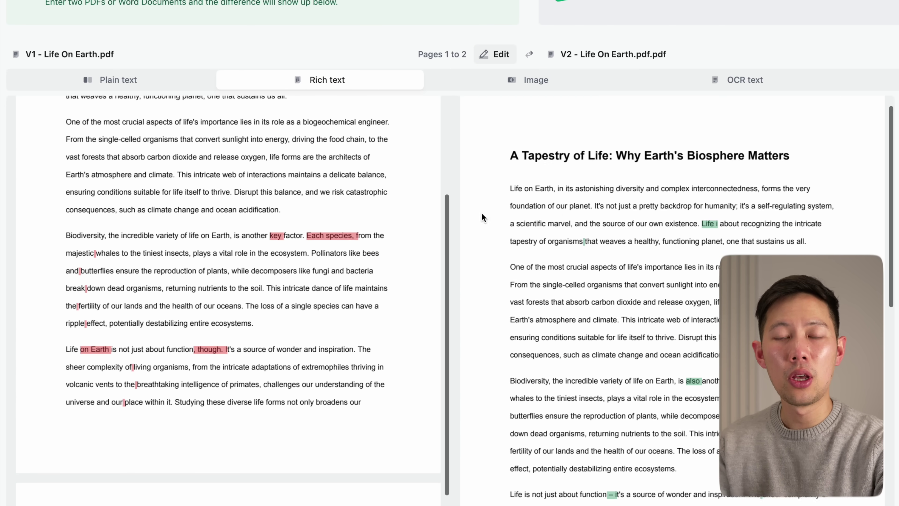
scroll(481, 212, up, 1)
scroll(385, 219, up, 11)
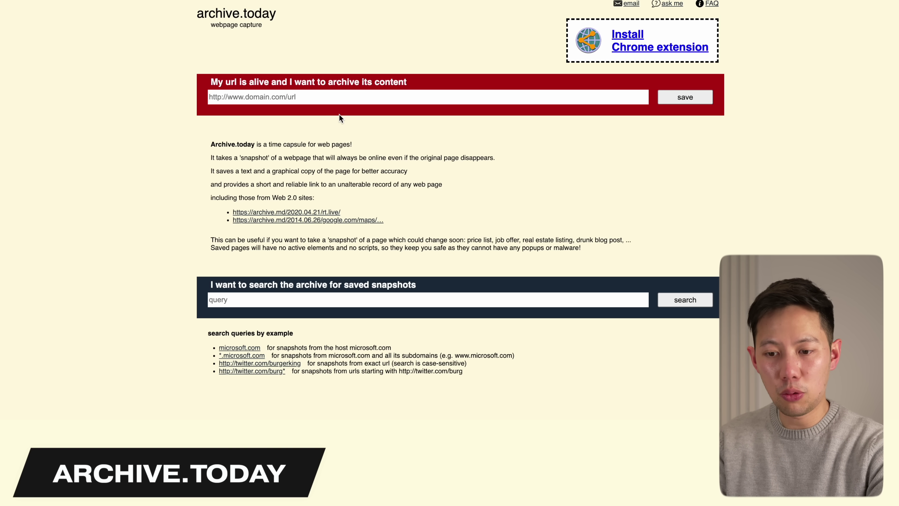
- Enter time.com in archive.today and open its saved homepage snapshot
click(320, 99)
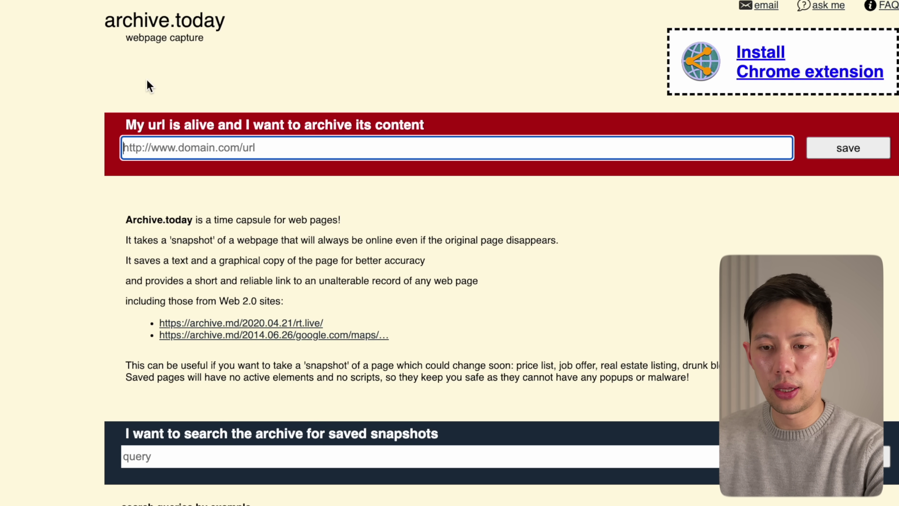
text(www.)
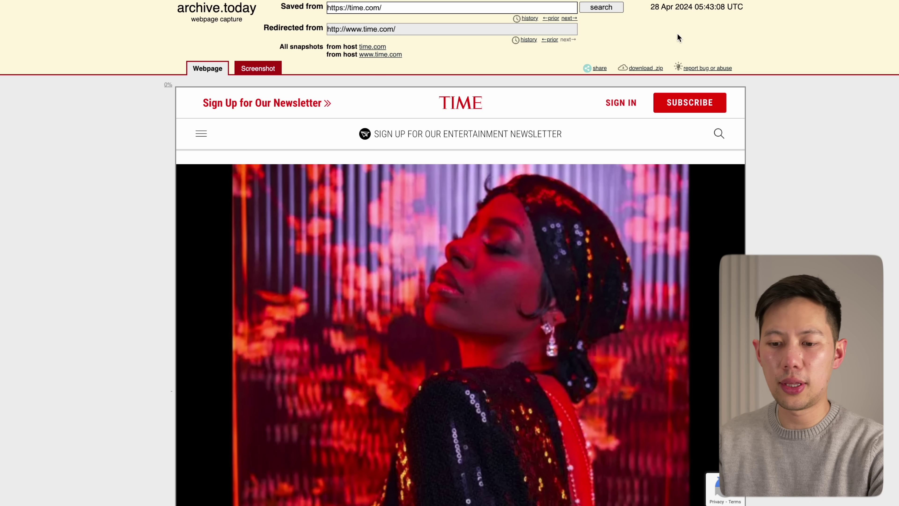
scroll(145, 97, down, 8)
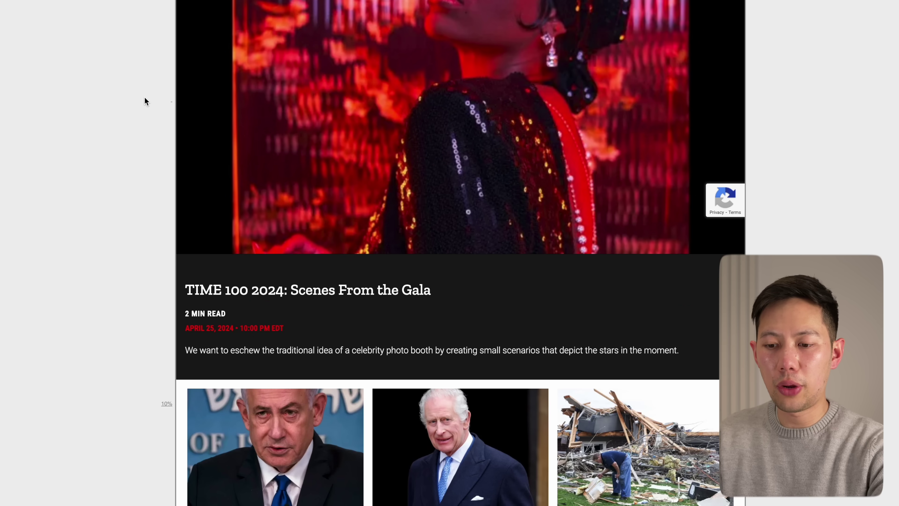
scroll(145, 97, down, 19)
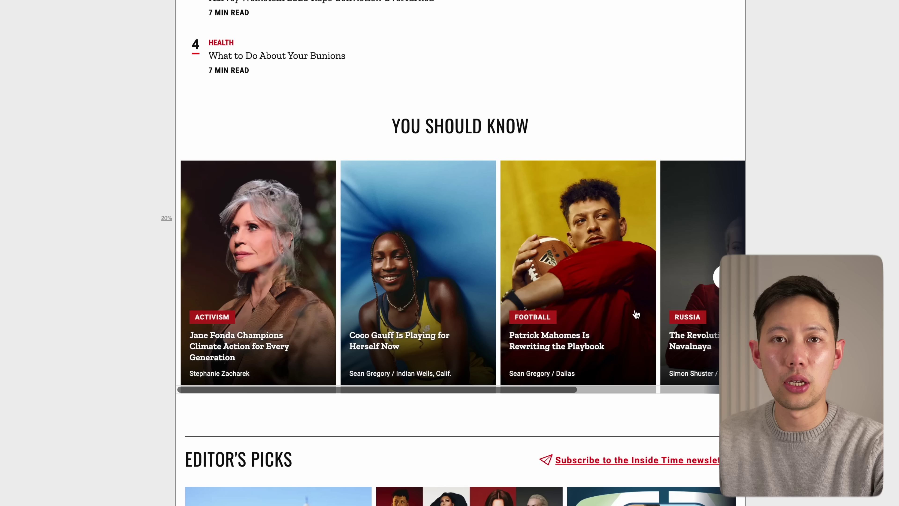
- Open the archived 'The Parents Who Regret Having Children' article from Editor's Picks
scroll(534, 313, right, 6)
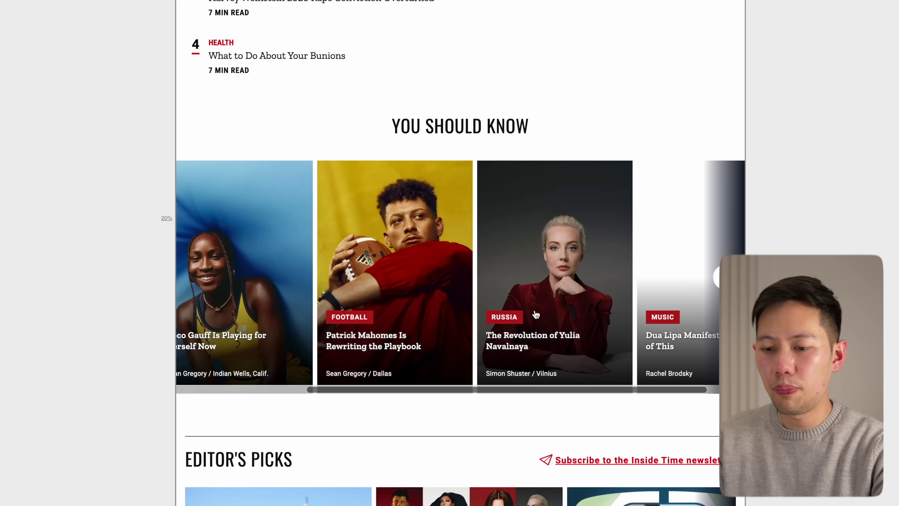
scroll(536, 315, down, 5)
scroll(536, 314, down, 1)
scroll(496, 319, right, 5)
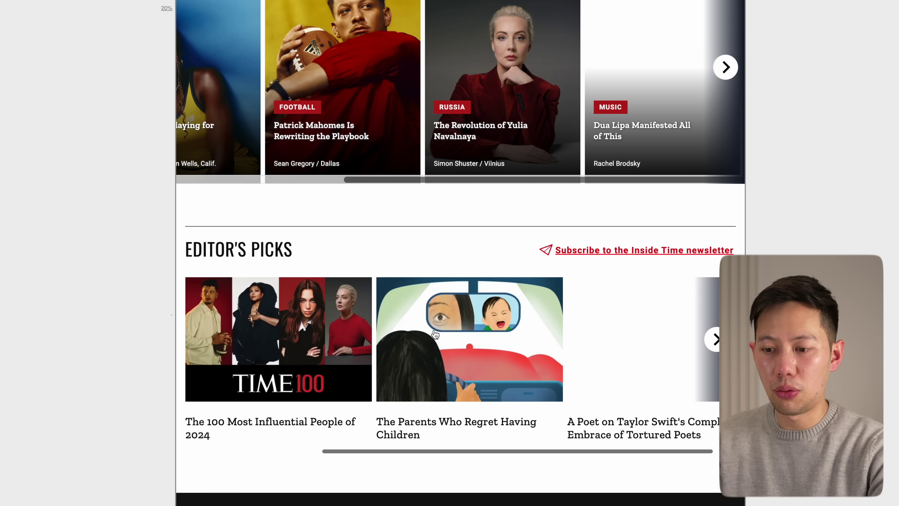
click(435, 334)
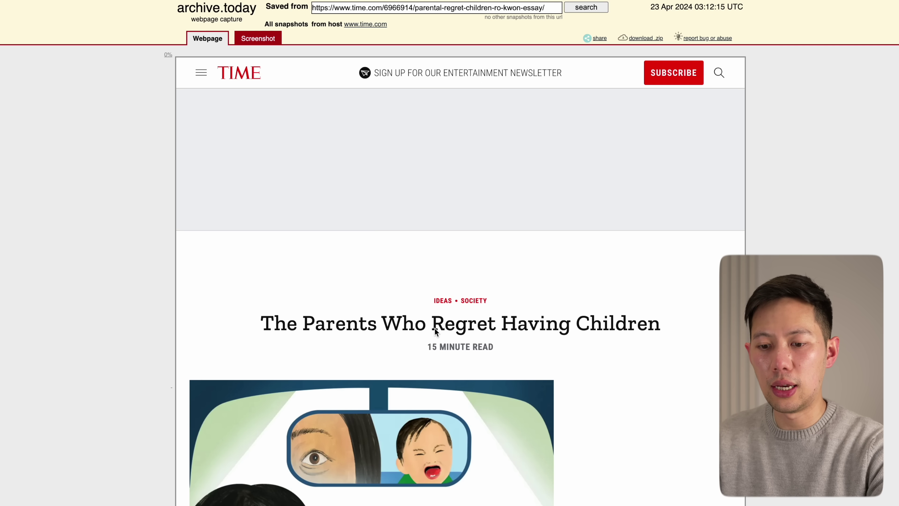
scroll(435, 328, down, 15)
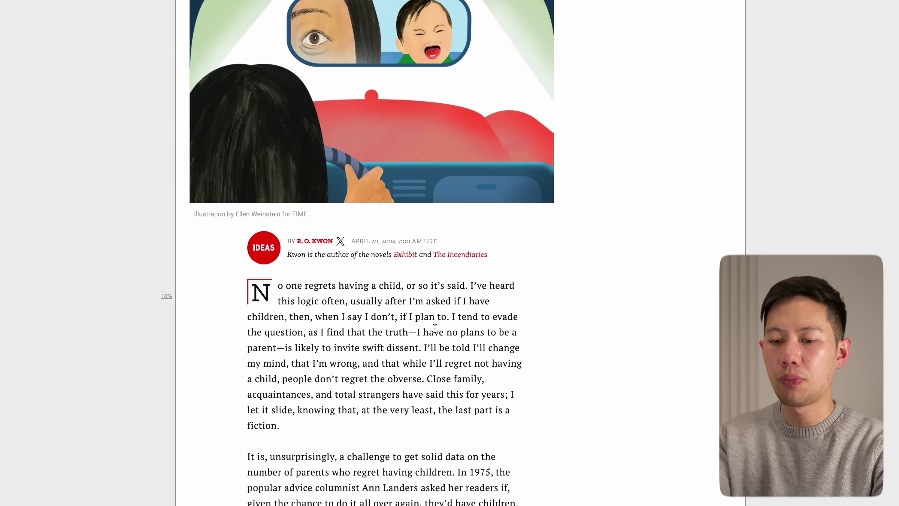
scroll(435, 328, down, 12)
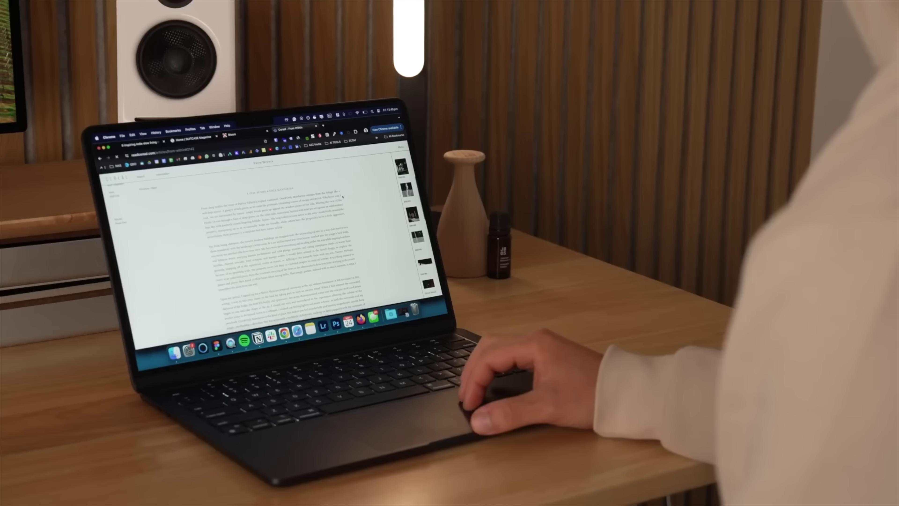
- Scroll to the top of Hostinger's Website Builder page with the AI website offer
scroll(342, 196, up, 10)
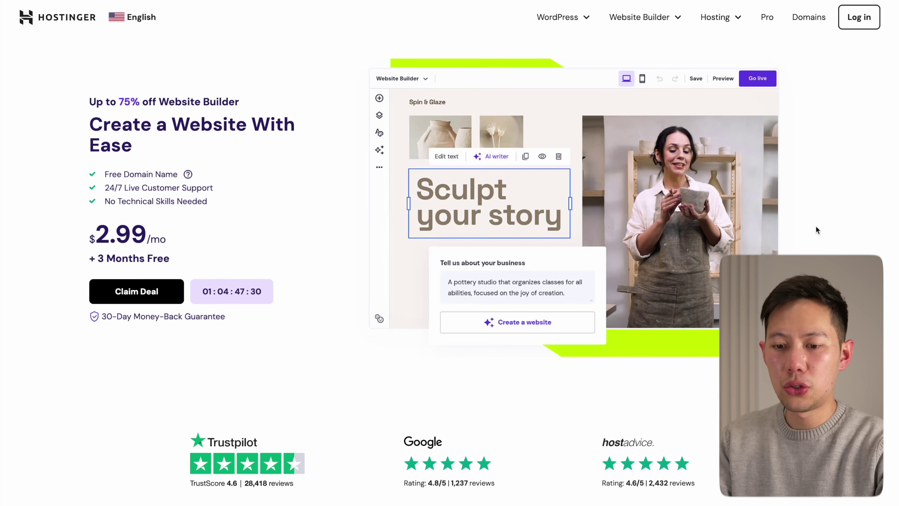
- Choose the Business Website Builder plan, Hostinger Website Builder, and 'Myself or my business'
scroll(815, 227, down, 5)
scroll(816, 227, down, 8)
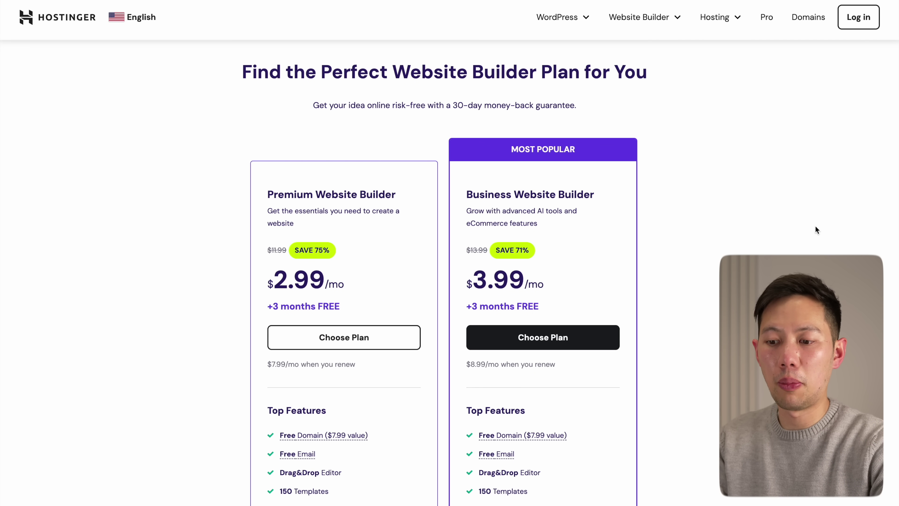
click(537, 339)
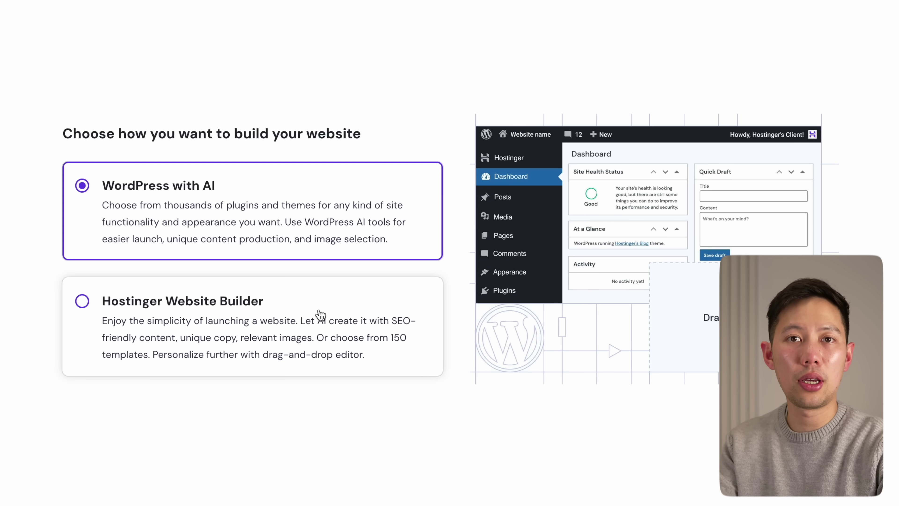
click(320, 314)
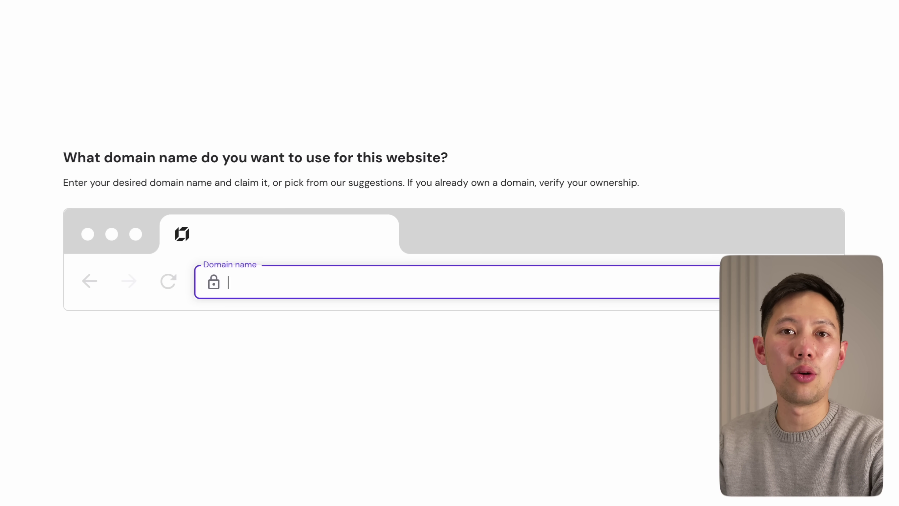
click(201, 259)
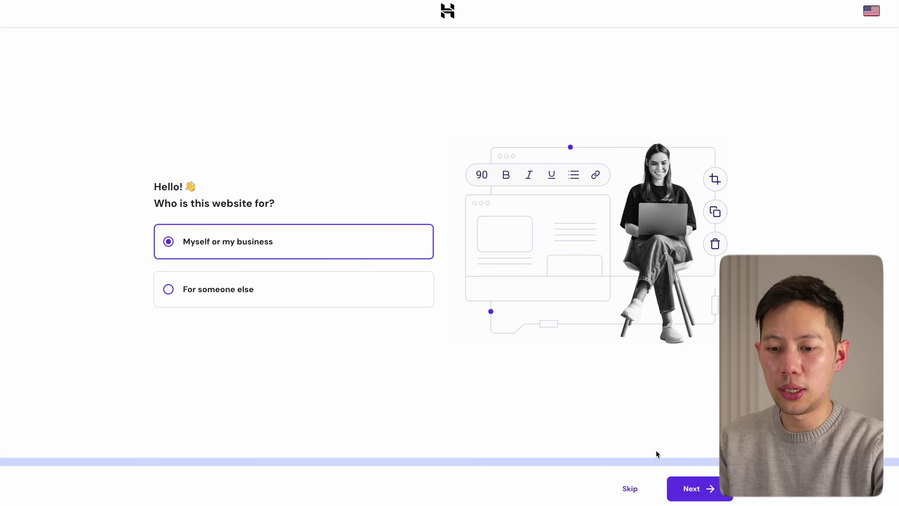
click(698, 489)
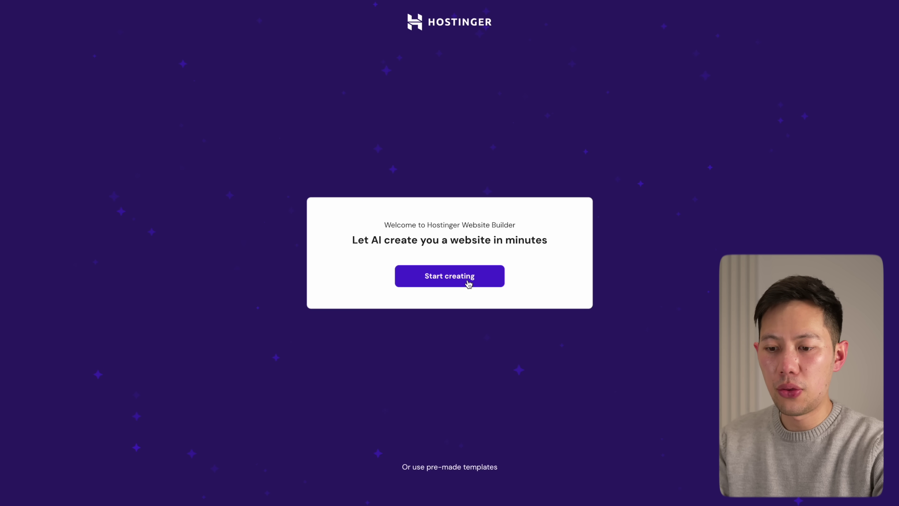
- Generate a Business showcase site for 'AEZ Media', described as a tech media and marketing company
click(468, 283)
text(AEZ )
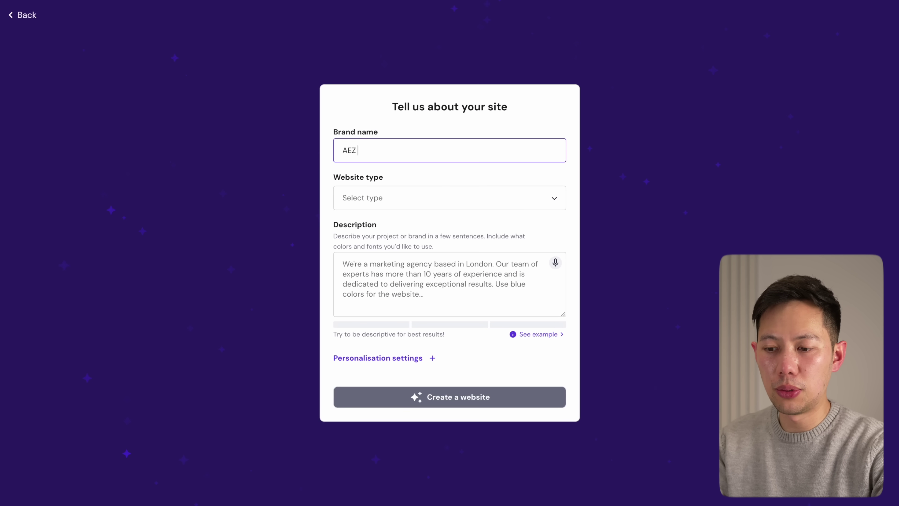
text(Media)
click(418, 197)
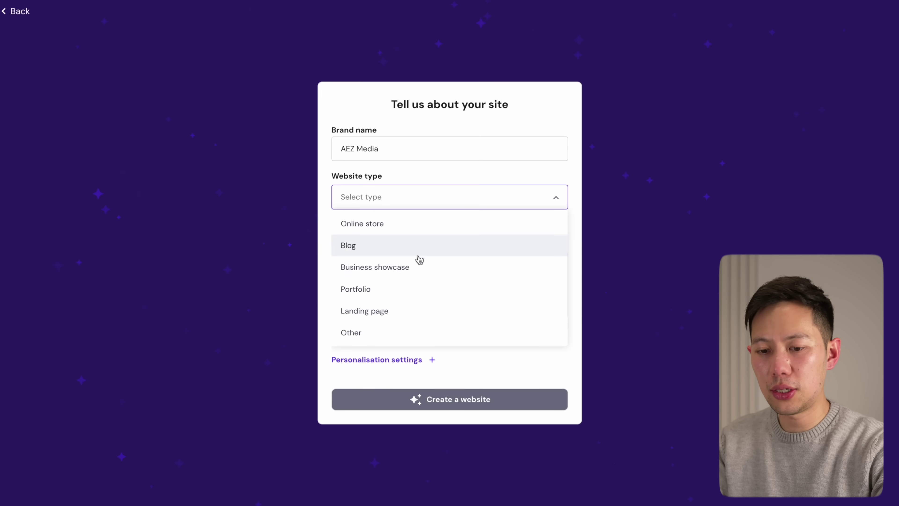
click(412, 267)
text(A media and marketing company representing techn)
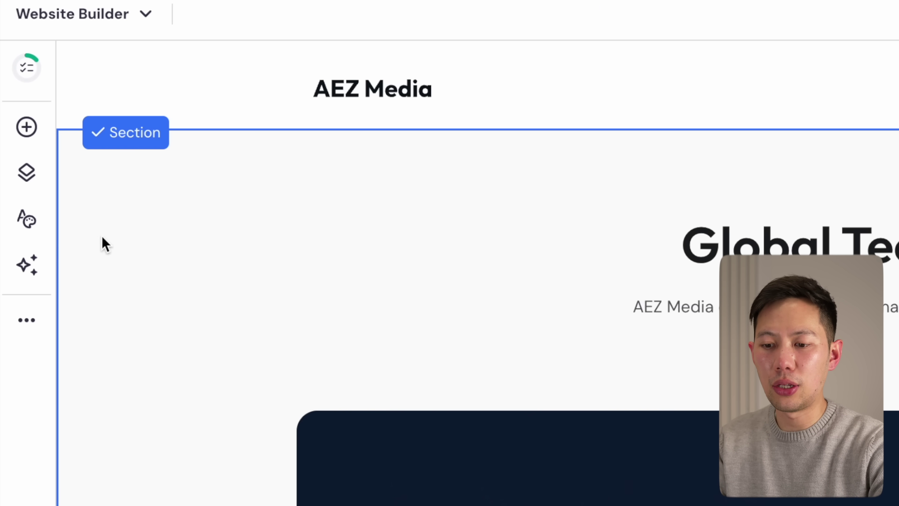
- Use the AI Blog Generator to write a post on engaging Instagram business content
click(27, 265)
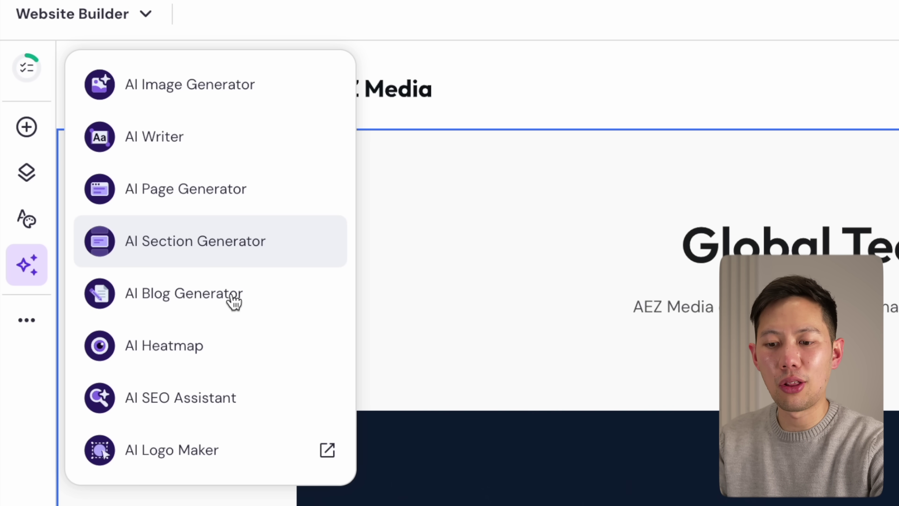
click(231, 459)
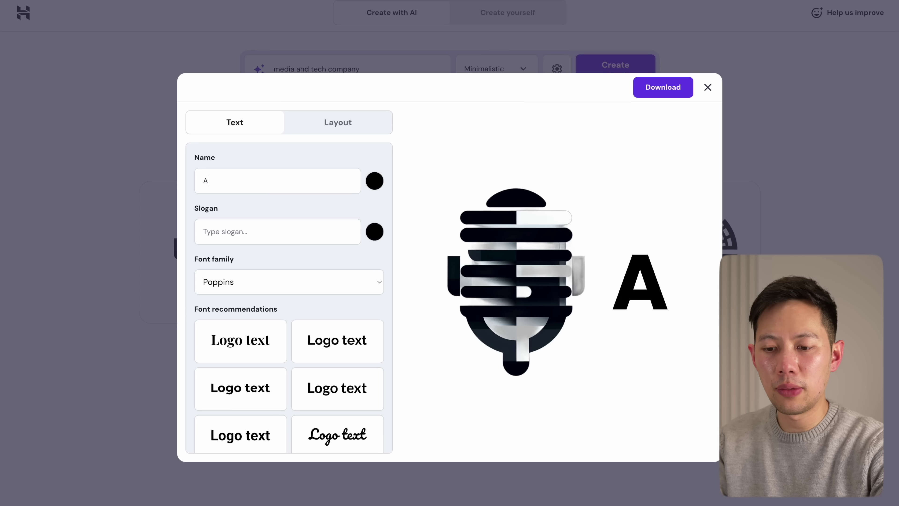
text(EZ MED)
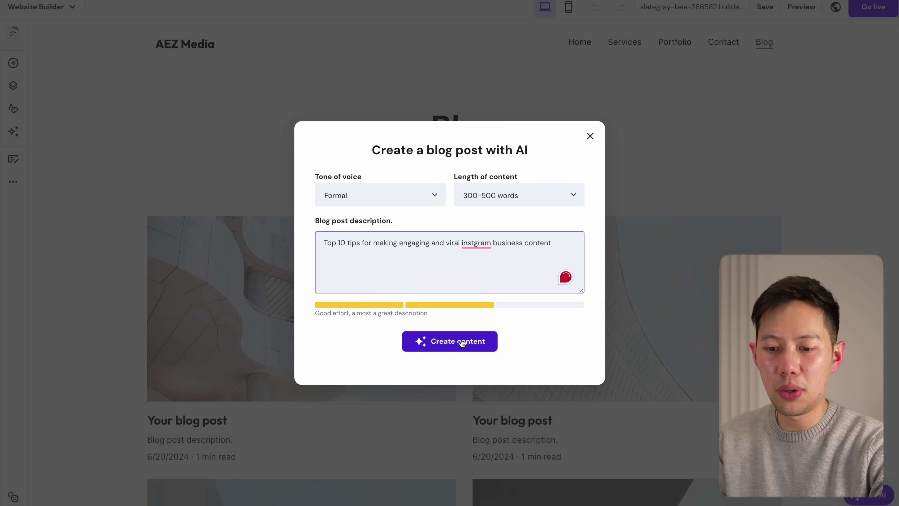
click(462, 341)
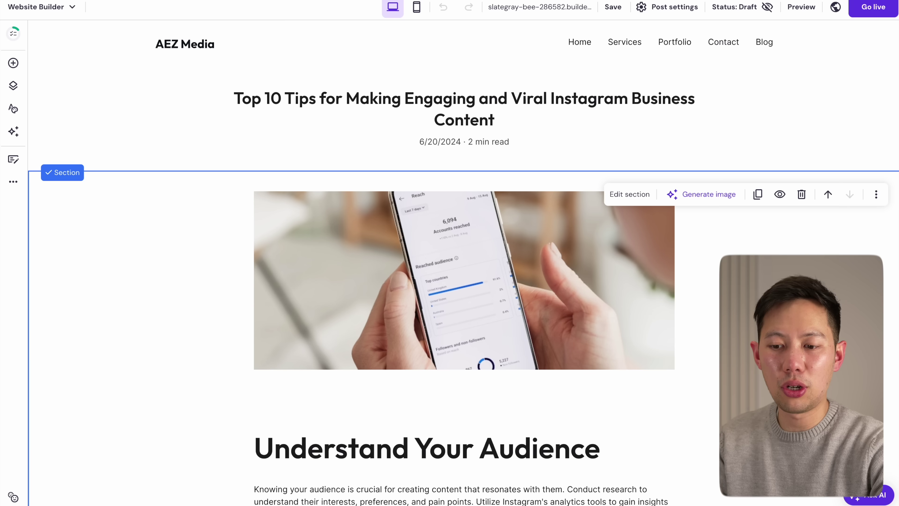
- Scroll through the new blog post, then bring up the Add section templates
scroll(460, 262, down, 5)
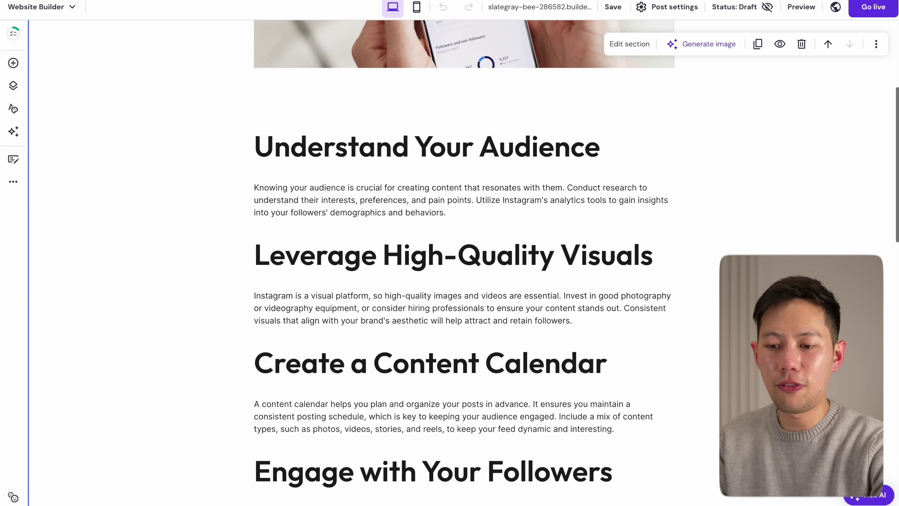
scroll(460, 262, down, 8)
scroll(460, 262, down, 6)
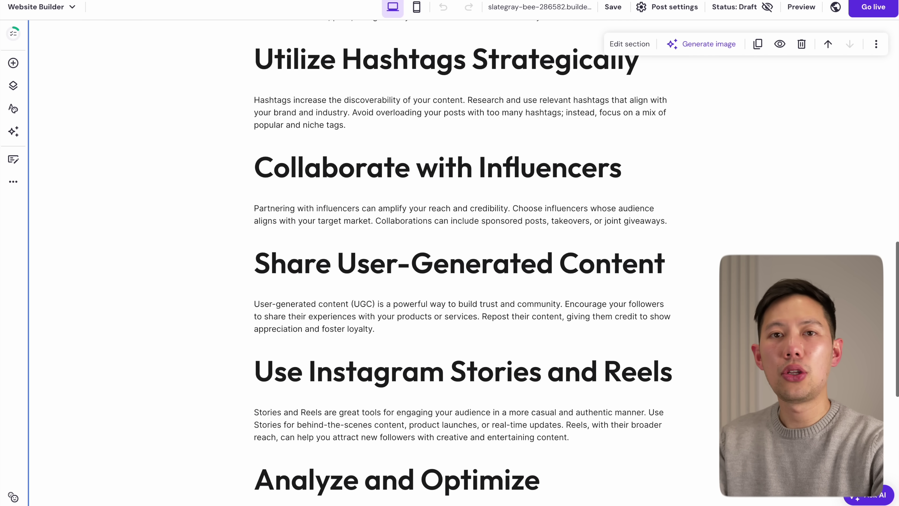
scroll(460, 262, down, 3)
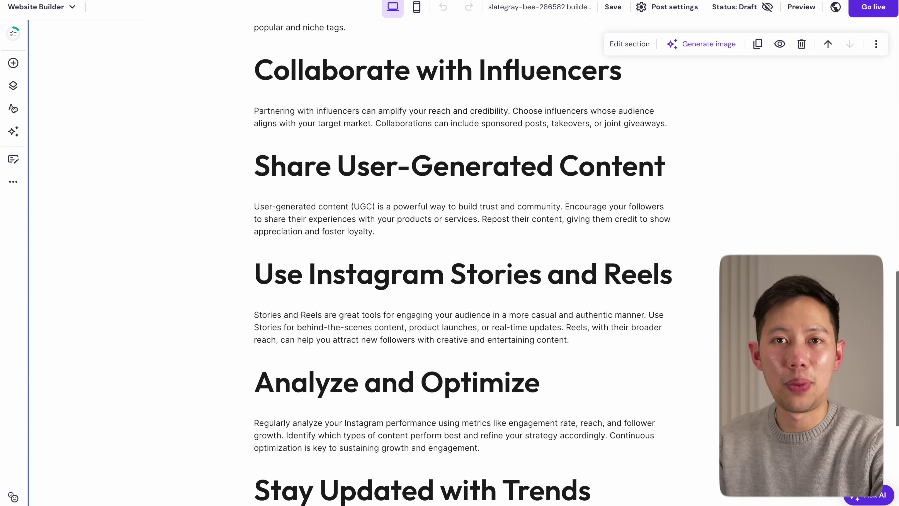
scroll(460, 262, down, 1)
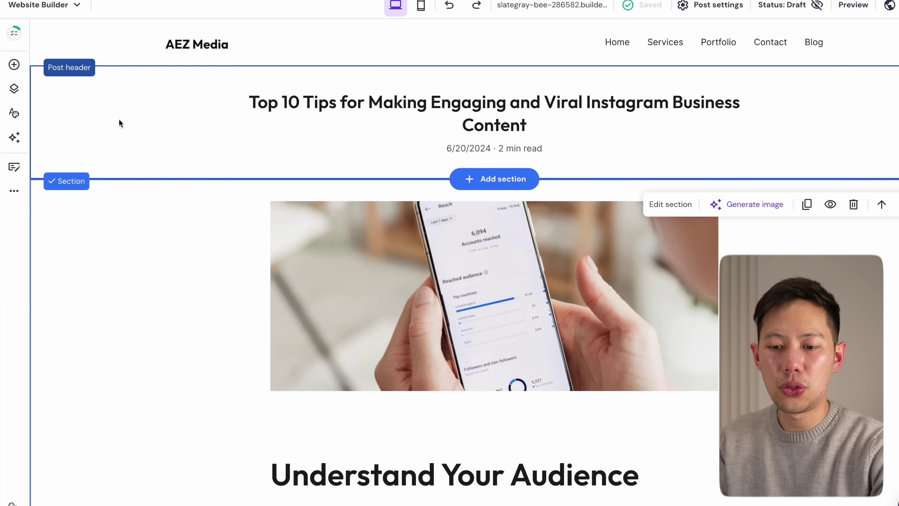
click(18, 65)
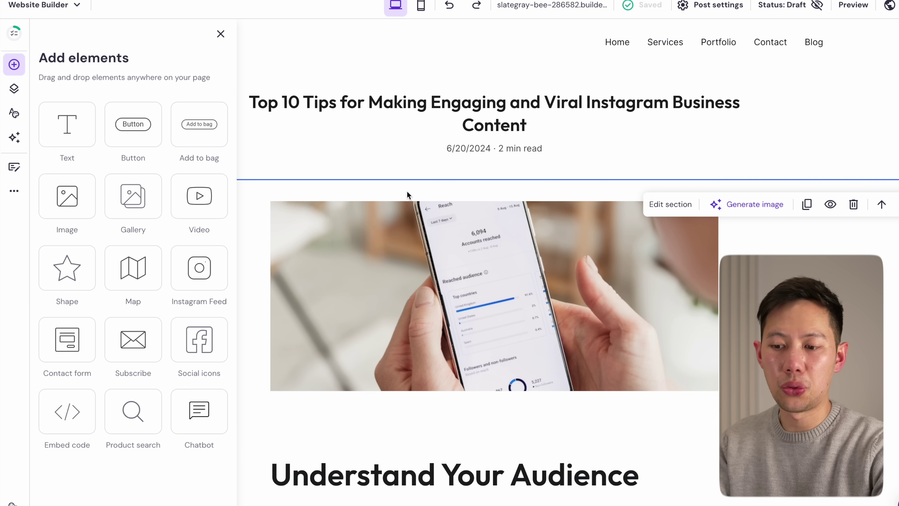
click(518, 176)
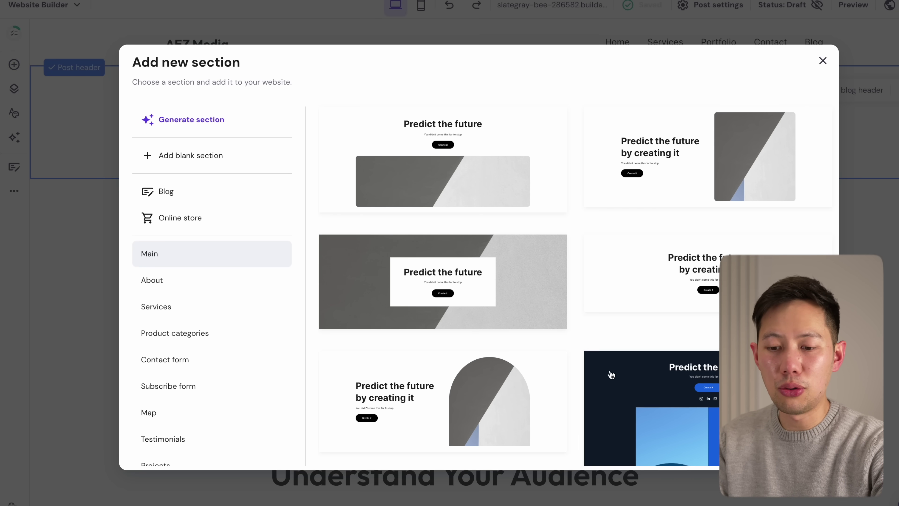
- Insert the dark 'Predict the future' template as a new section
click(665, 395)
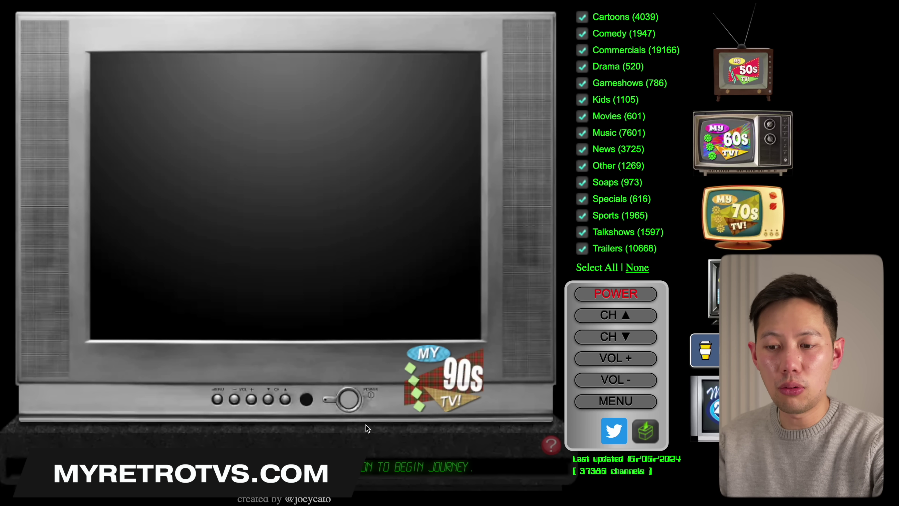
- Power on the 90s TV, flip channels, and limit them to Cartoons, then News
click(356, 405)
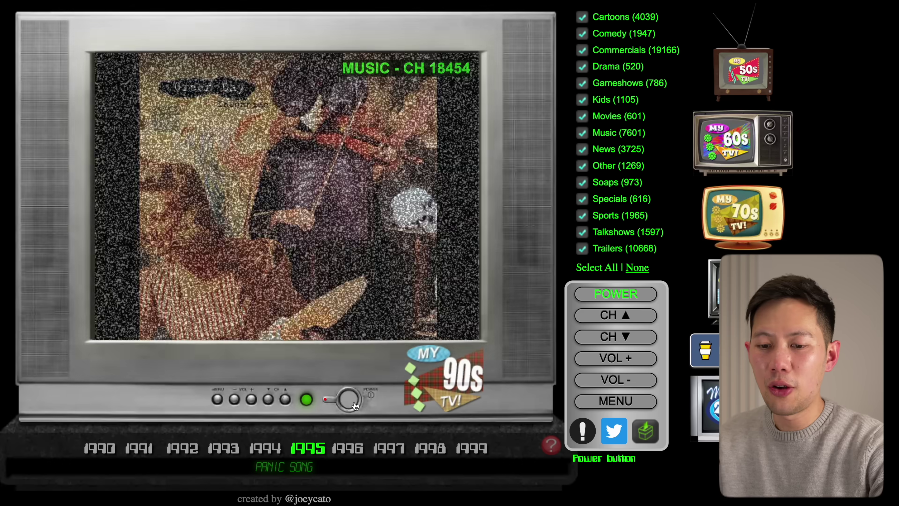
click(613, 317)
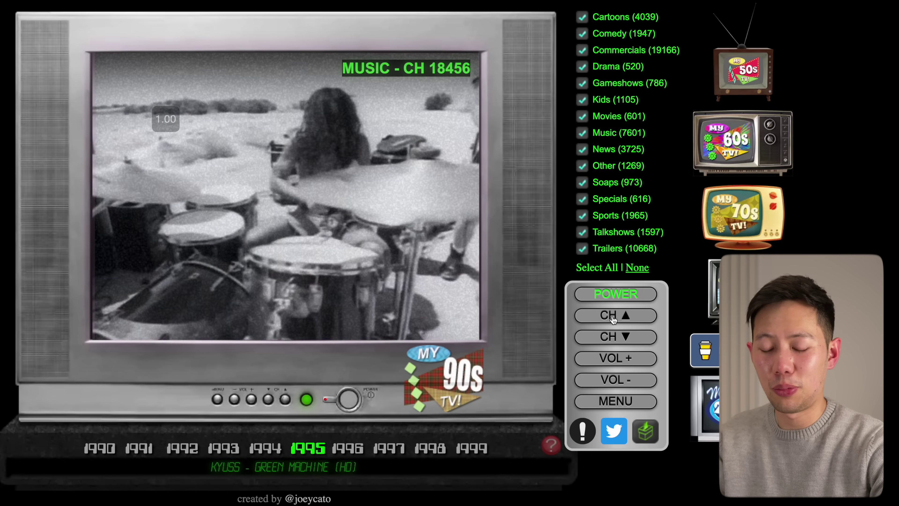
click(613, 316)
click(609, 336)
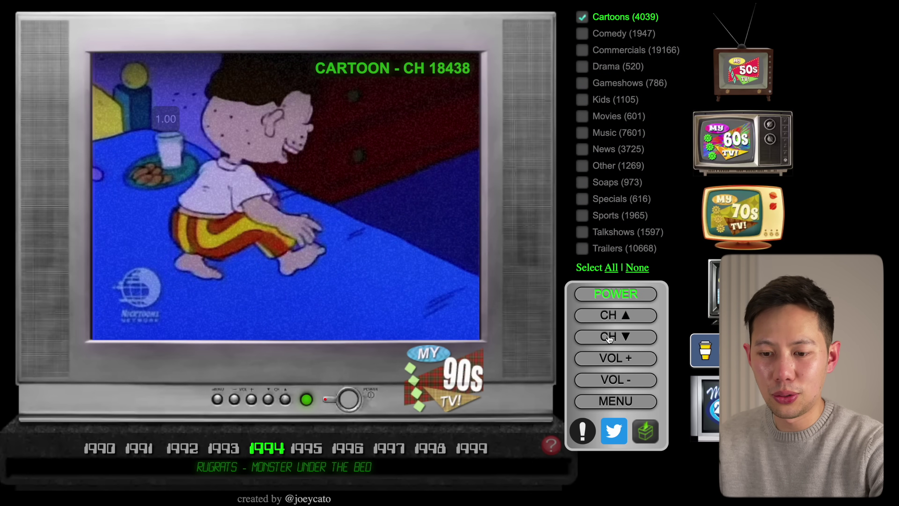
click(609, 337)
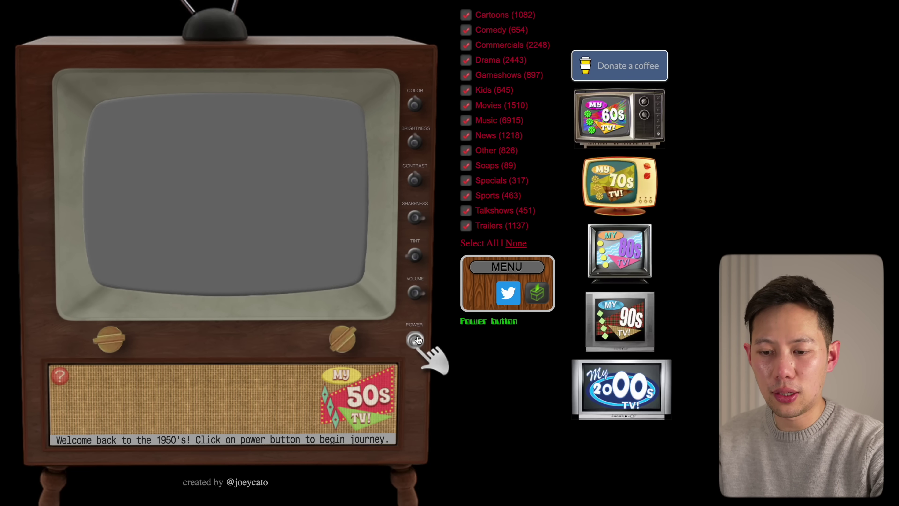
click(415, 340)
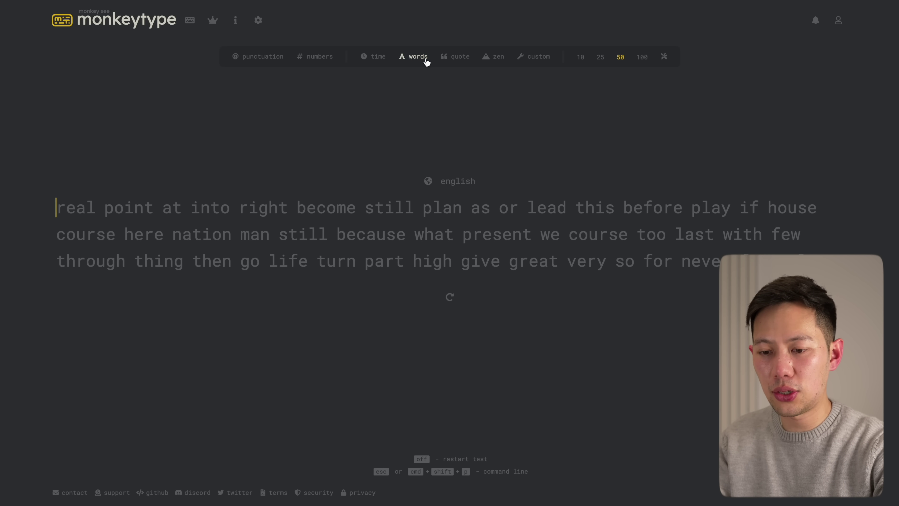
- Preview Monkeytype's quote, words and custom test modes
click(449, 58)
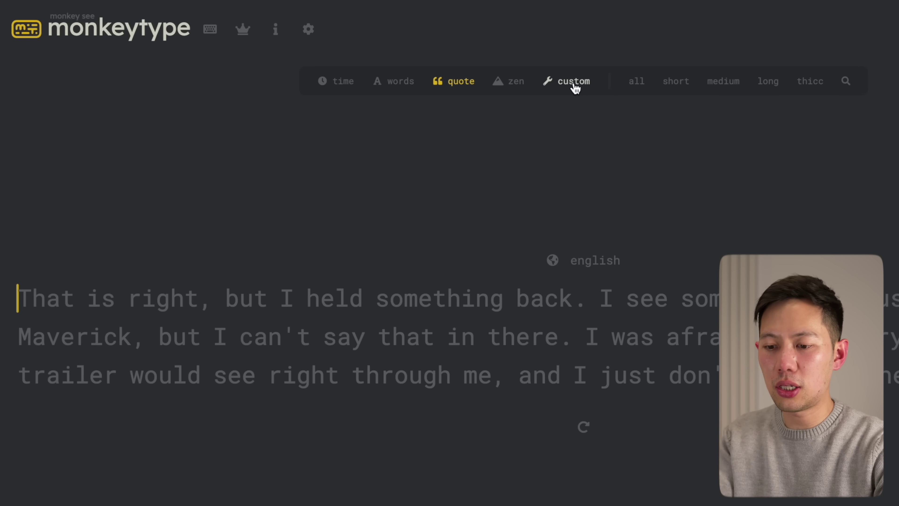
click(421, 81)
click(737, 81)
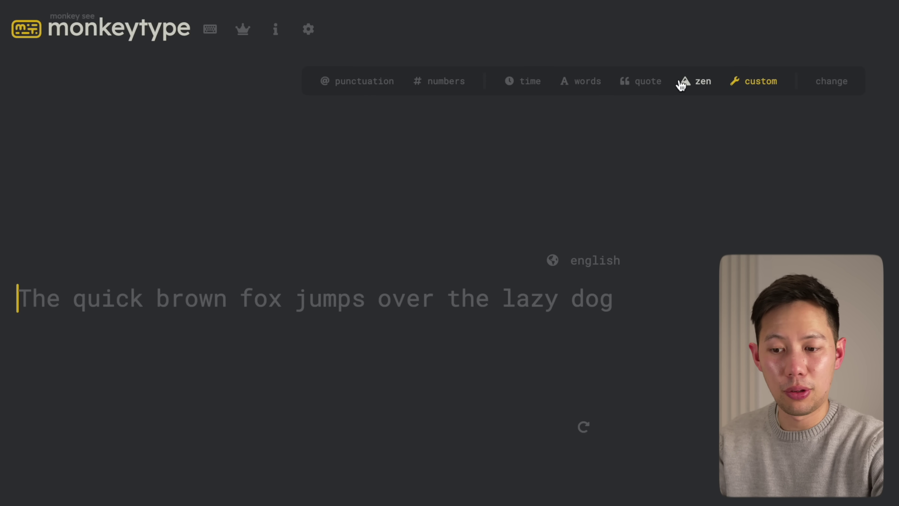
- Select the 50-word test and type it through to 126 wpm at 93% accuracy
click(580, 81)
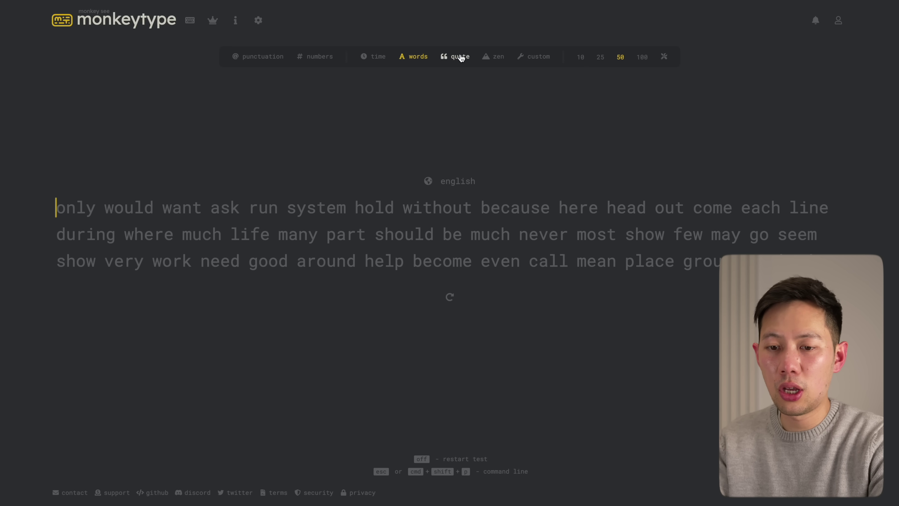
text(only would want ask run system hold without because here head out come each line)
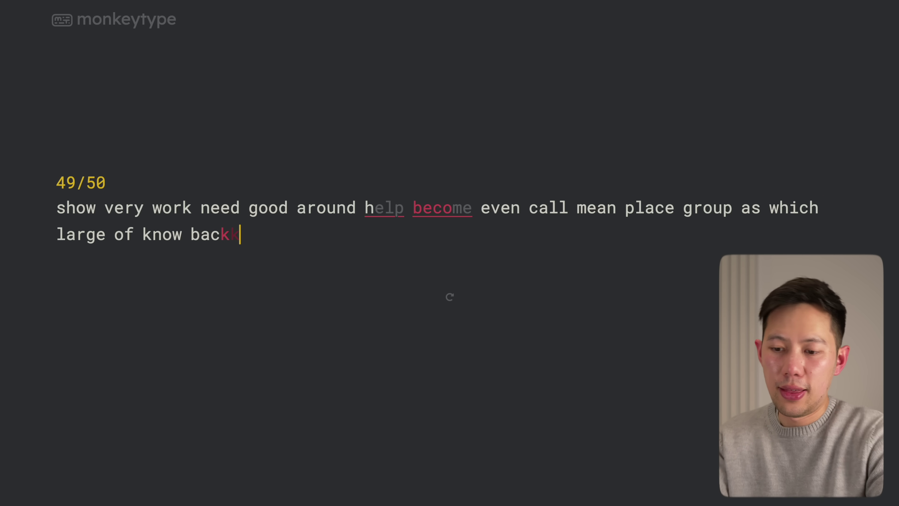
key(space)
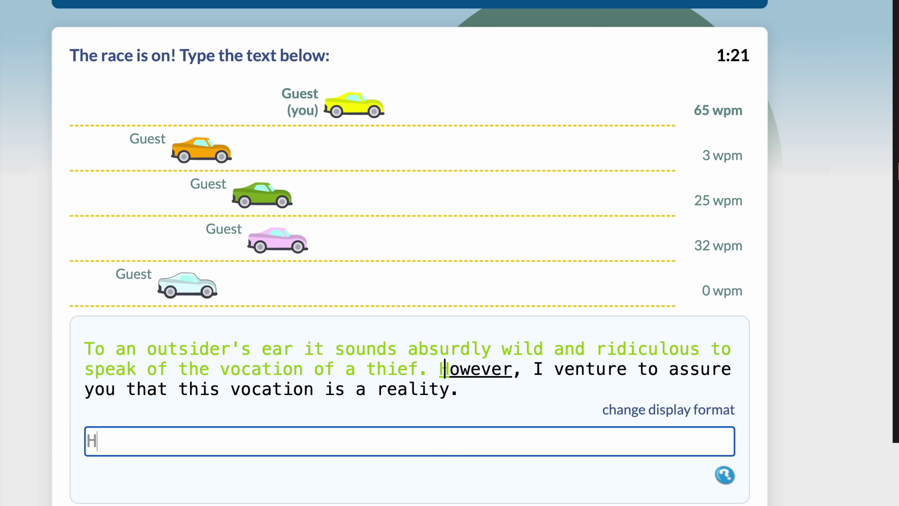
- Type the TypeRacer passage through 'However, I venture to', reaching about 102 wpm and leading the race
text(owever, I vto assure you t)
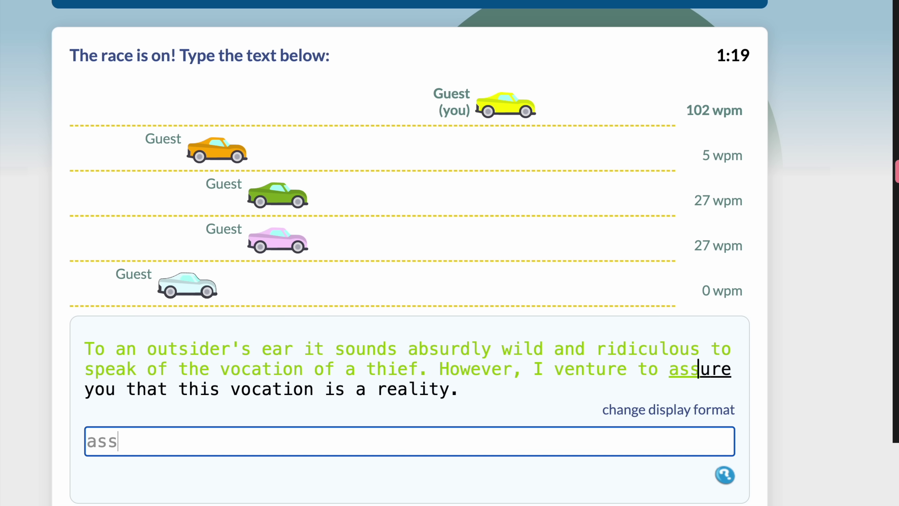
text(hat this vocation is a relai)
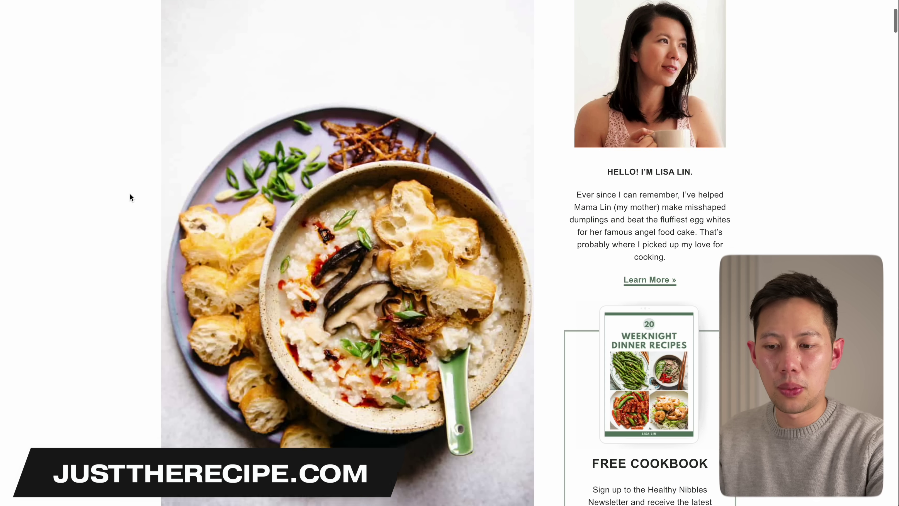
- Paste the basic congee recipe link into Just the Recipe and fetch the clutter-free version
scroll(130, 194, down, 15)
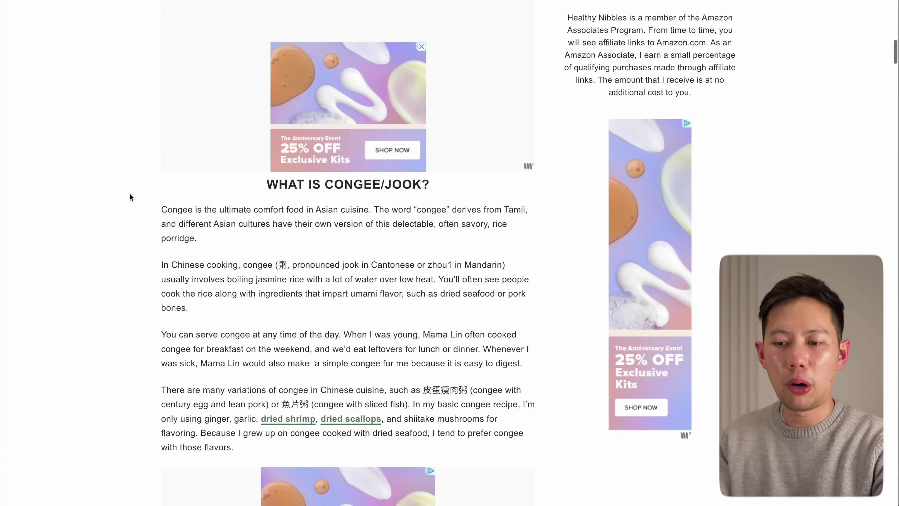
scroll(130, 194, down, 20)
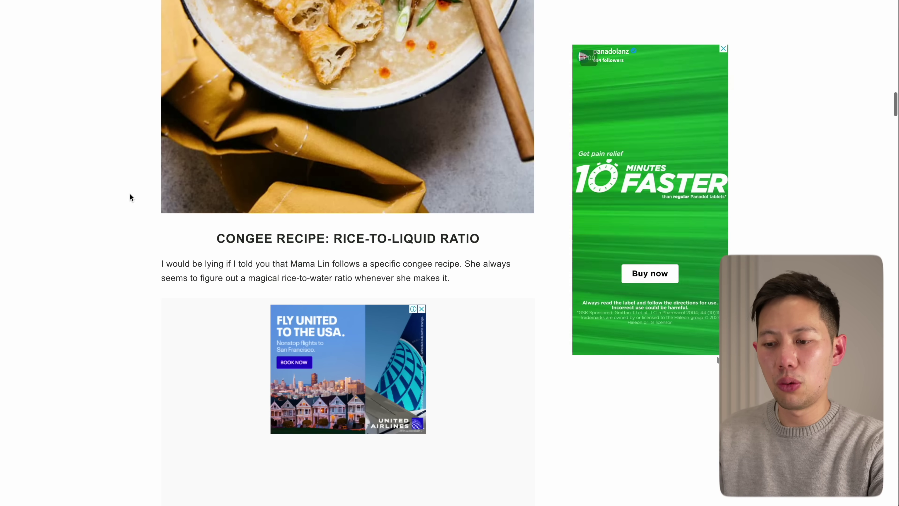
scroll(130, 198, down, 20)
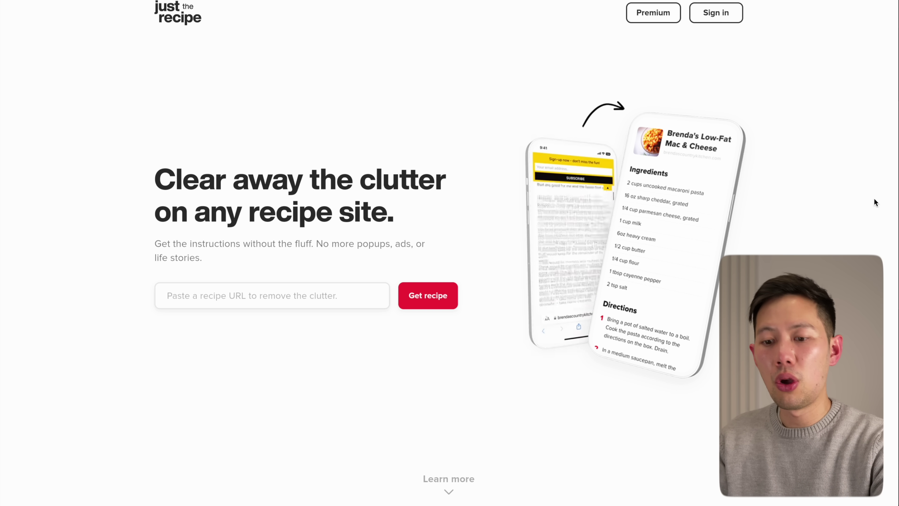
click(235, 294)
key(ctrl+v)
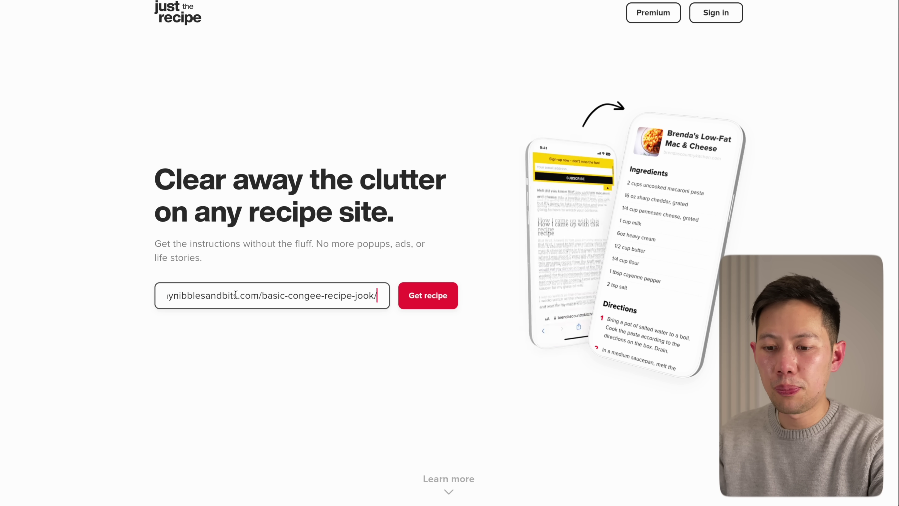
click(417, 298)
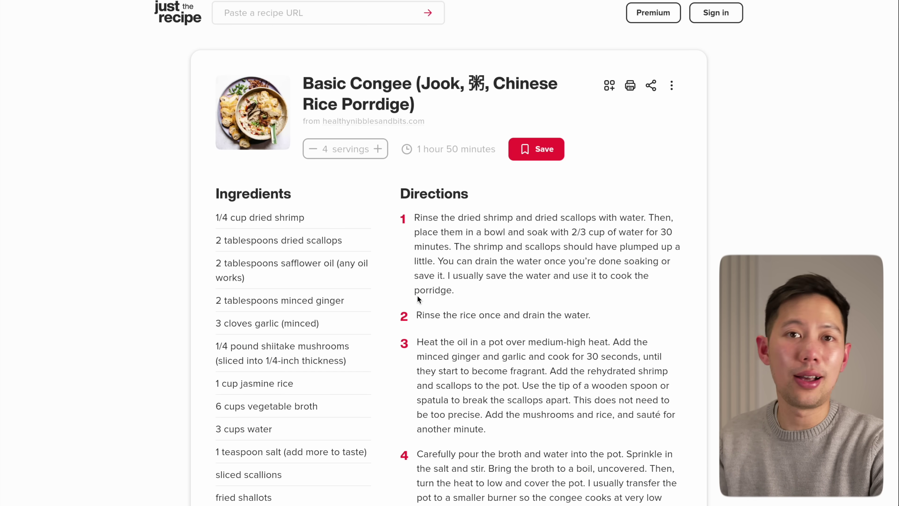
- Look over the congee recipe and bring up its Edit and Change units options
scroll(418, 298, down, 8)
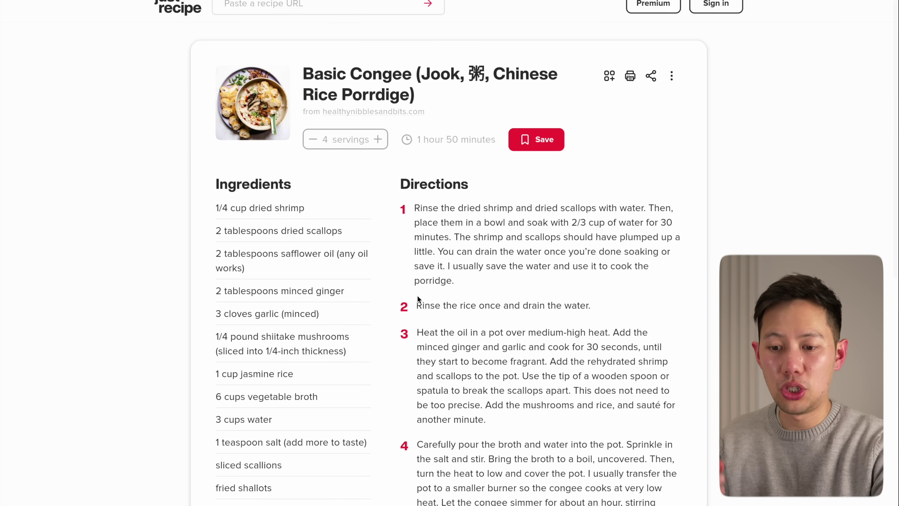
scroll(417, 295, up, 8)
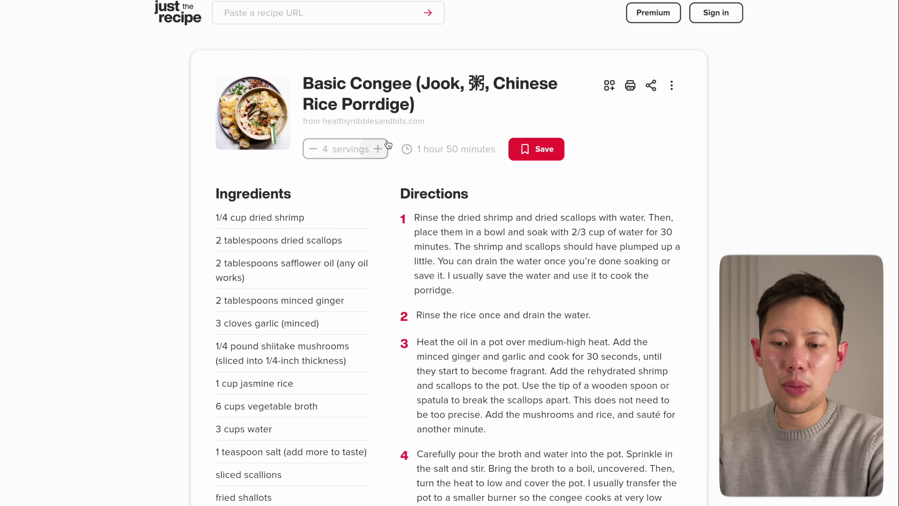
click(672, 85)
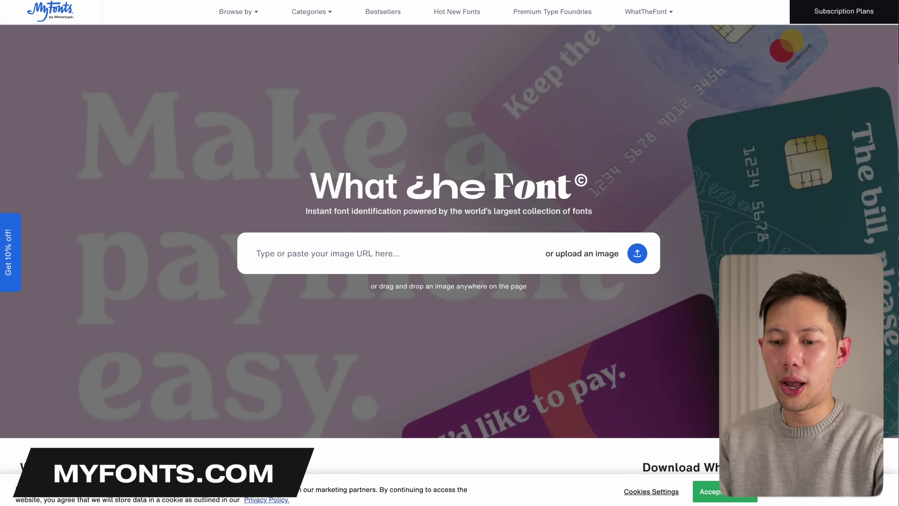
- Drop in the retro poster image, select the word RETRO, and identify it, yielding 62 matching fonts
drag(898, 230, 503, 240)
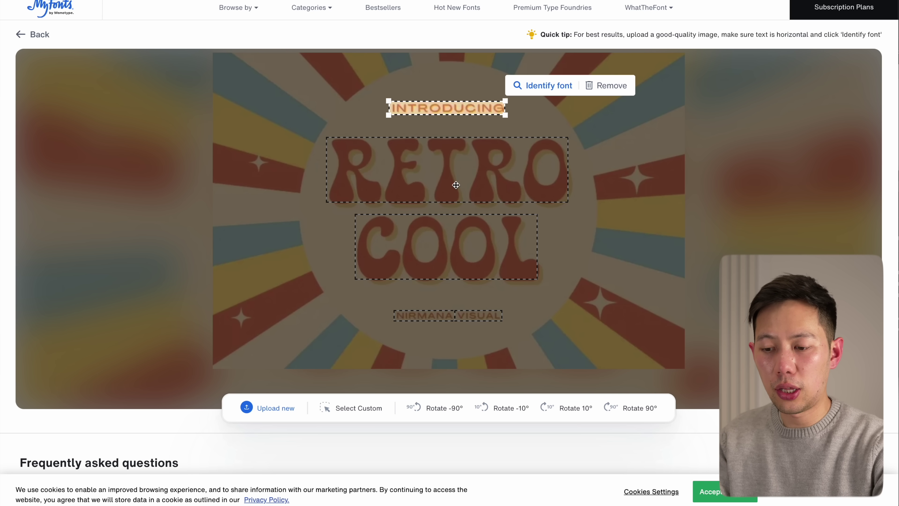
click(456, 185)
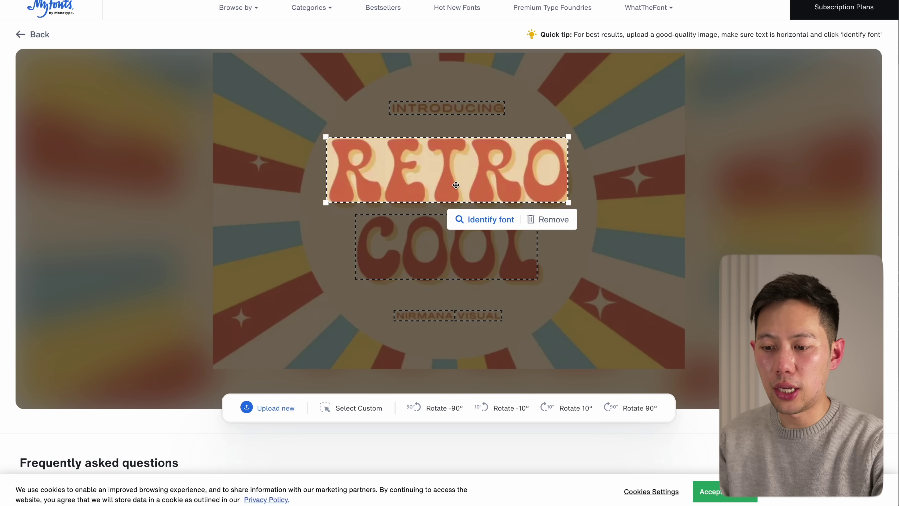
click(478, 219)
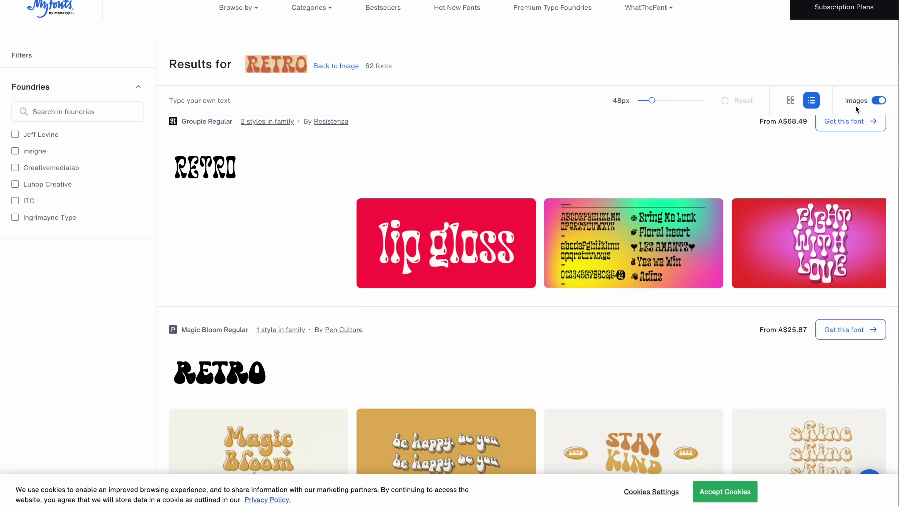
scroll(312, 172, down, 5)
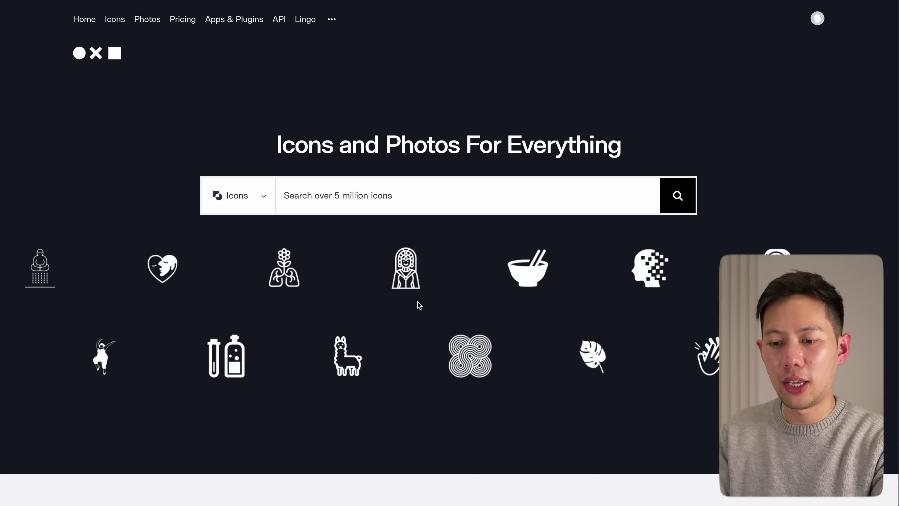
- Search Noun Project for 'giraffe' icons
click(339, 194)
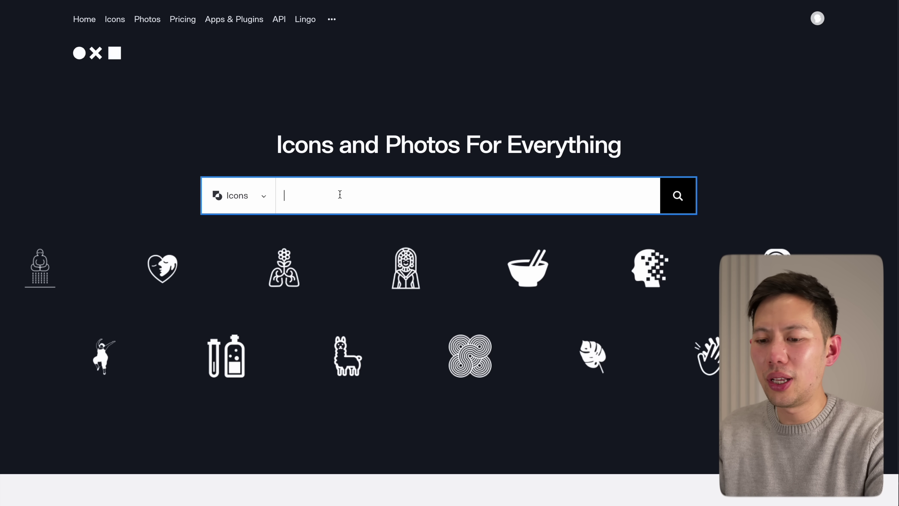
text(giraff)
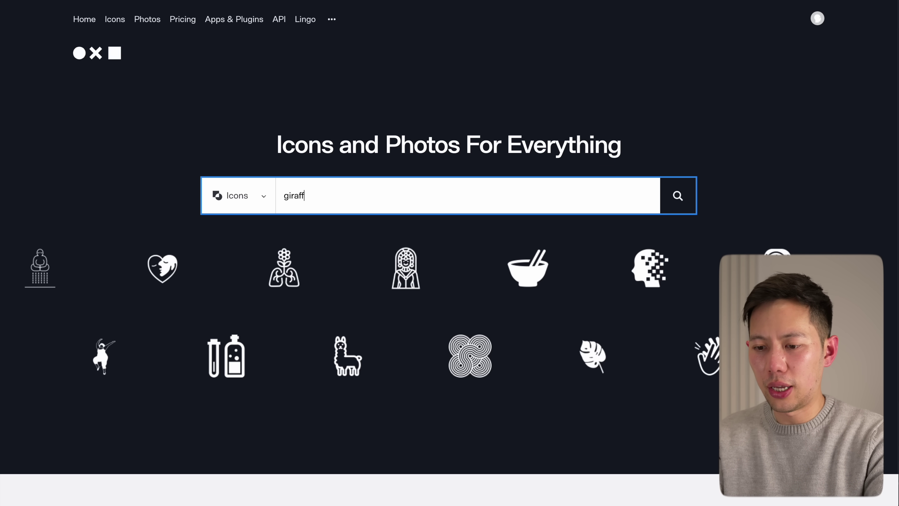
text(e)
key(Return)
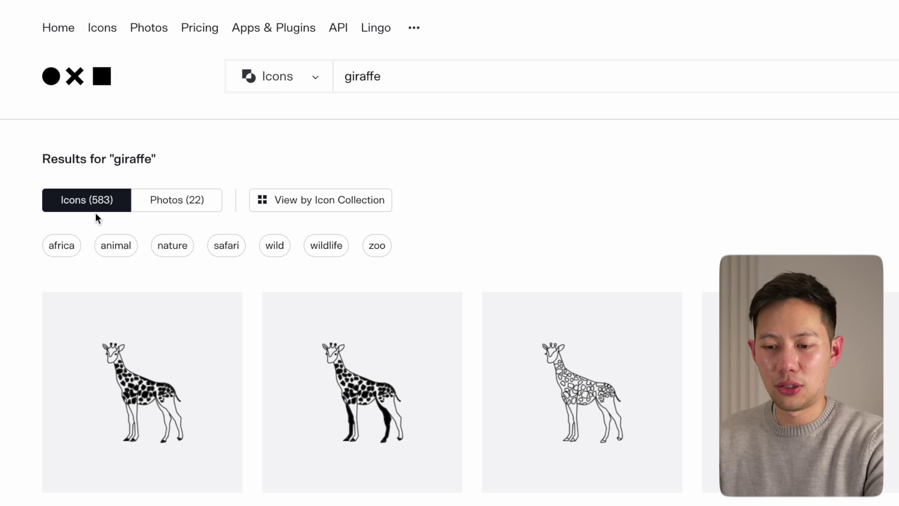
- Download the first giraffe icon as a free PNG via Basic Download
scroll(95, 212, down, 3)
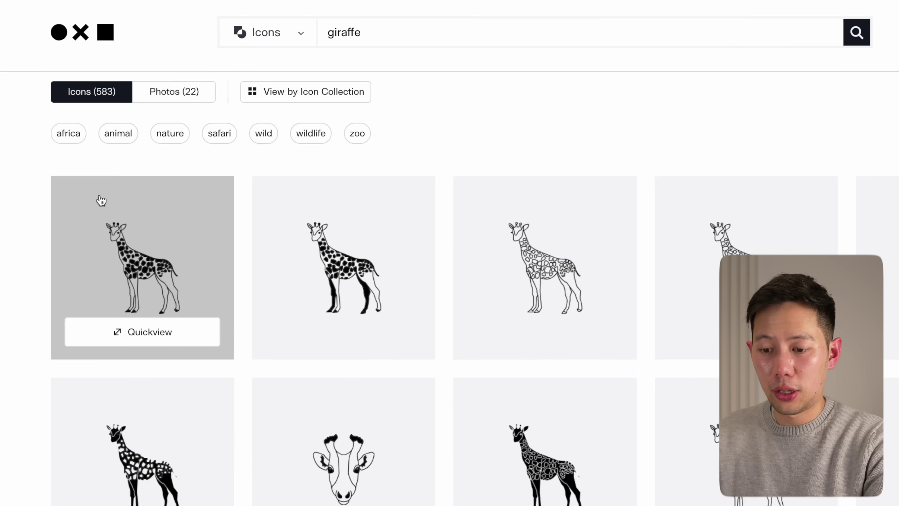
click(102, 312)
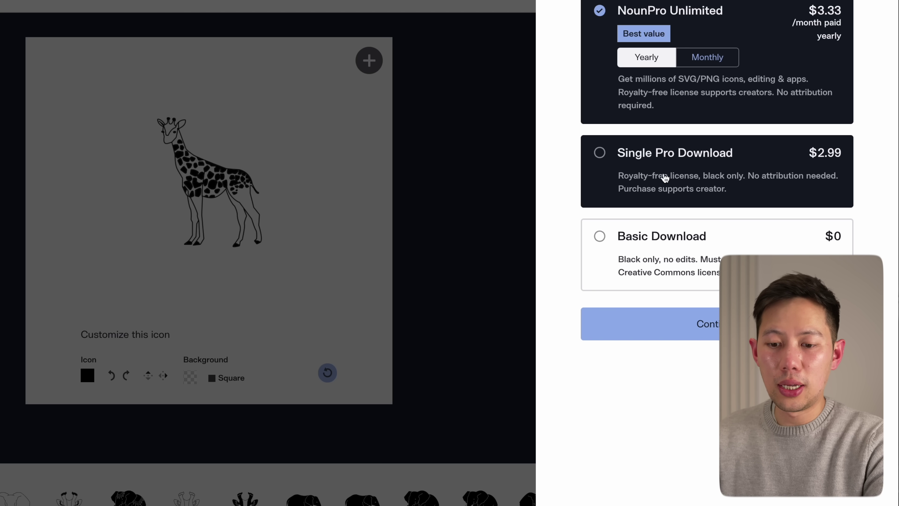
click(667, 245)
click(676, 323)
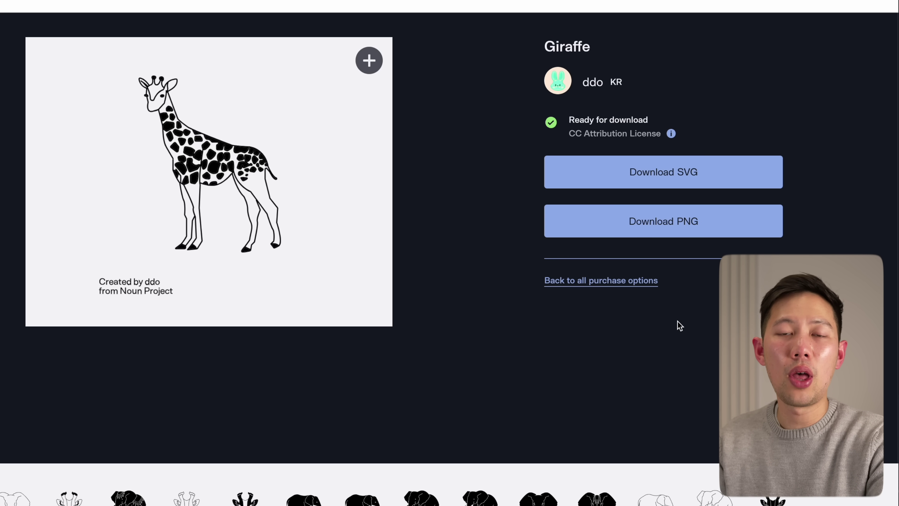
click(670, 234)
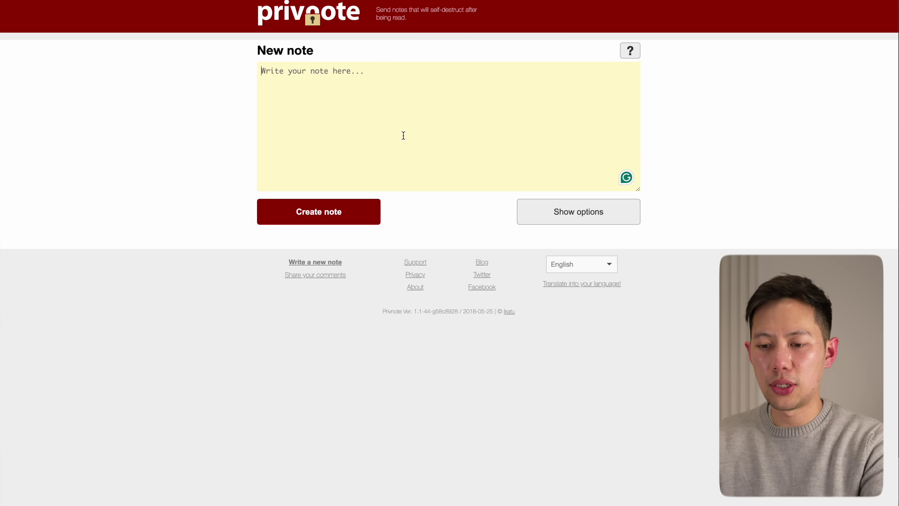
- Write a 'Hello world' note and look at its password and notification e-mail options
text(Hello world)
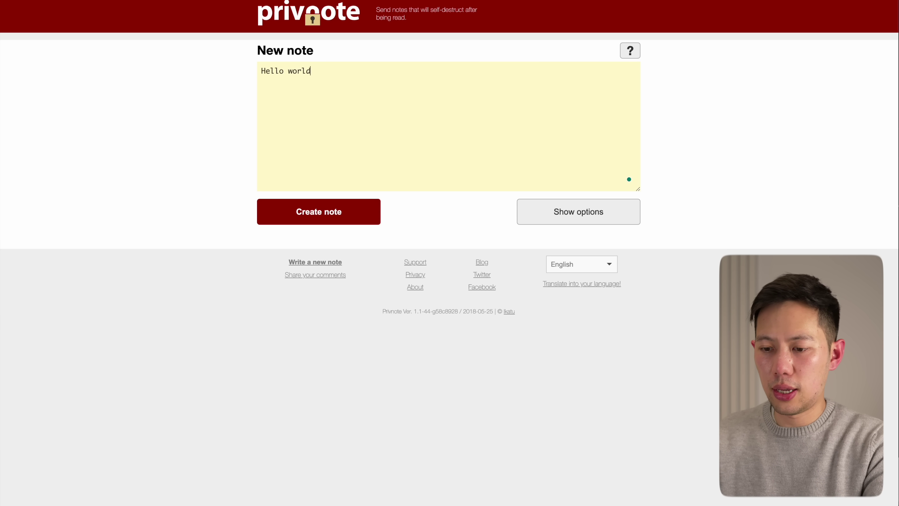
click(607, 206)
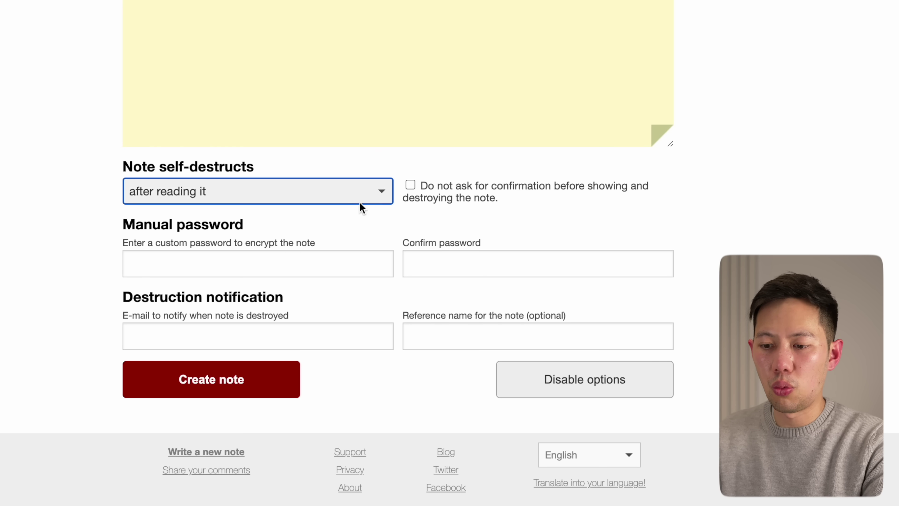
click(267, 264)
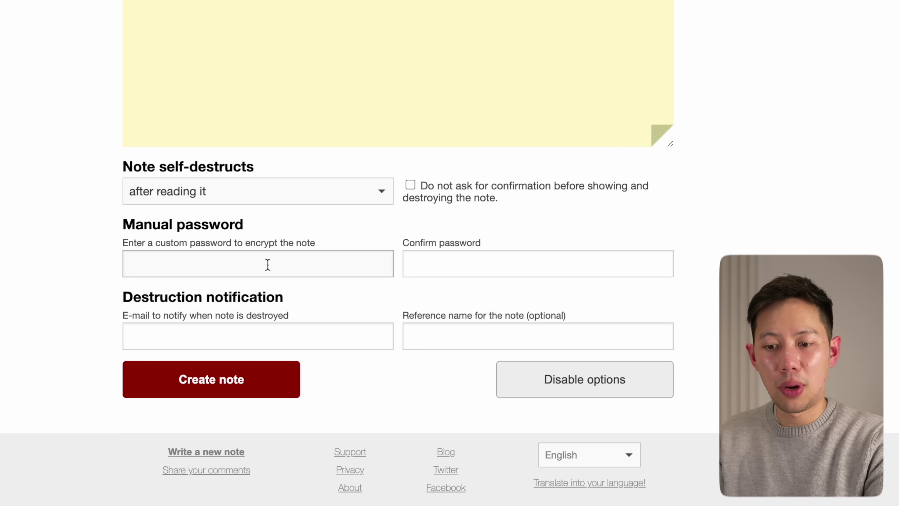
click(265, 348)
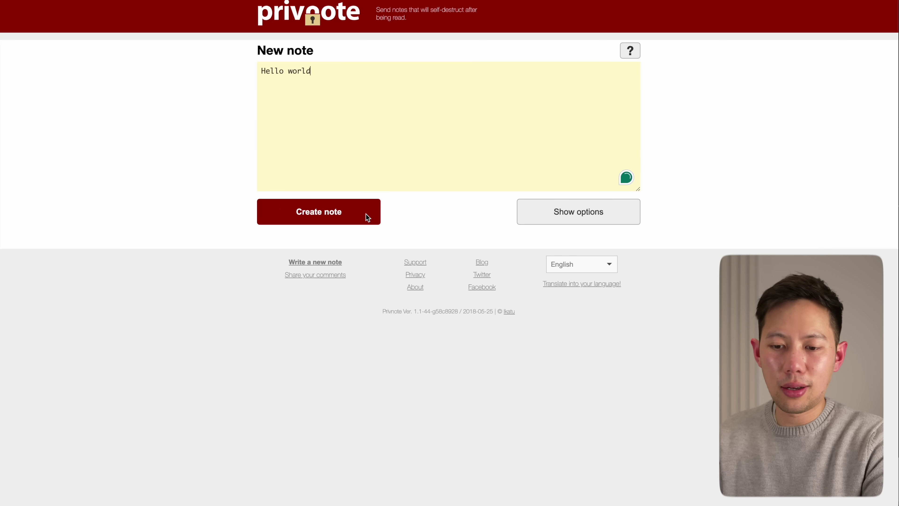
- Create the note, then open its link so it displays and self-destructs
click(366, 214)
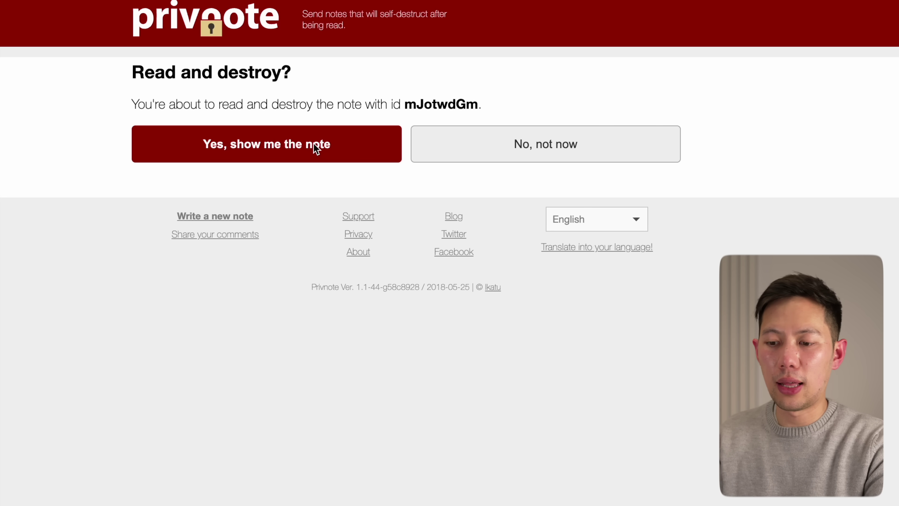
click(316, 149)
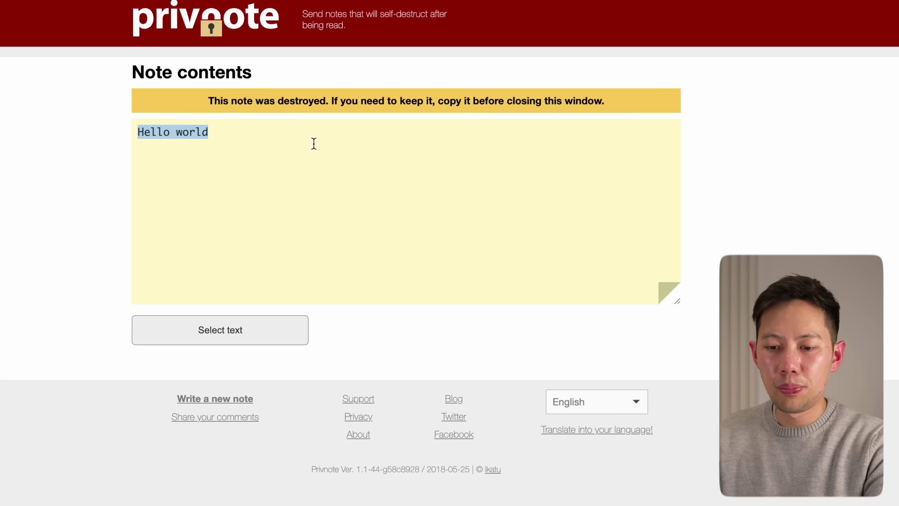
click(325, 137)
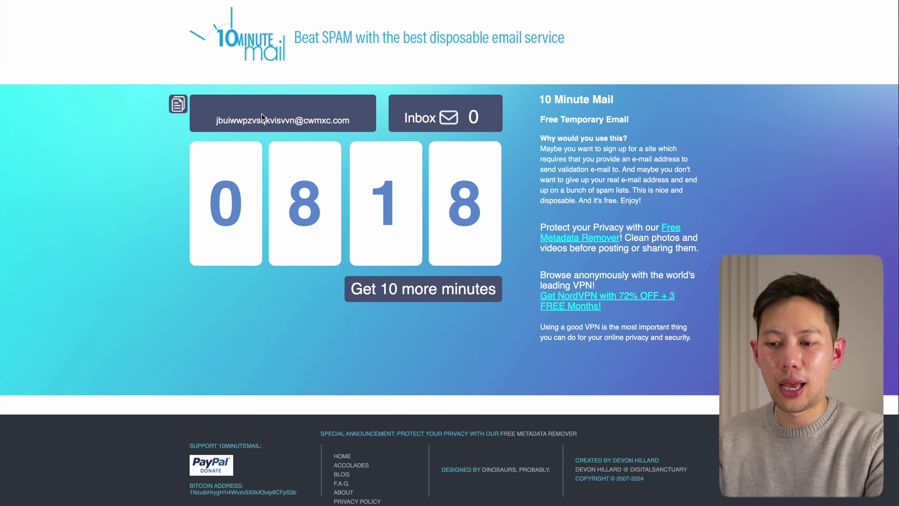
- Subscribe to H&M fashion news with the temporary address, choosing Menswear
click(177, 103)
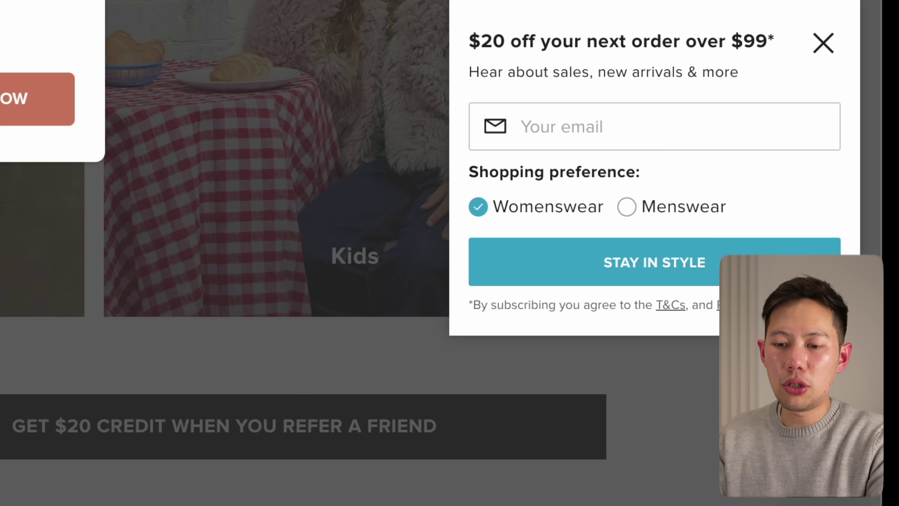
click(518, 115)
key(super+v)
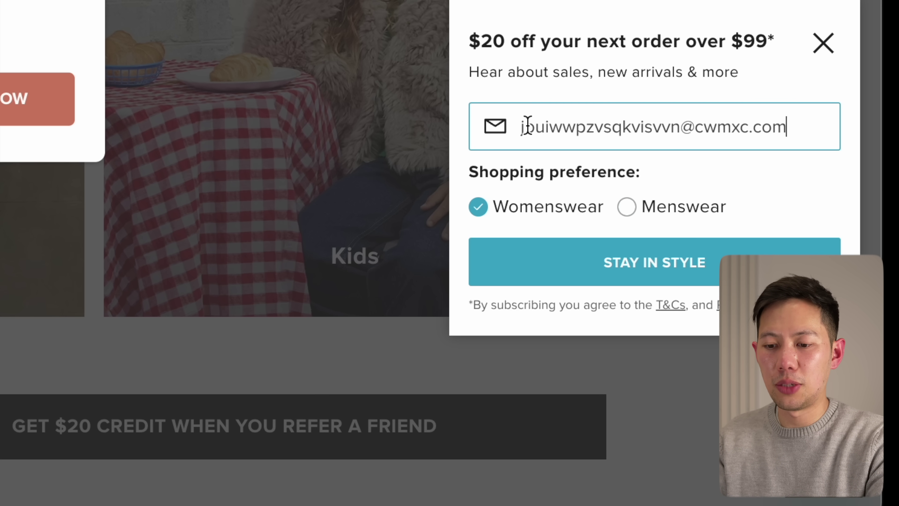
click(621, 204)
click(646, 262)
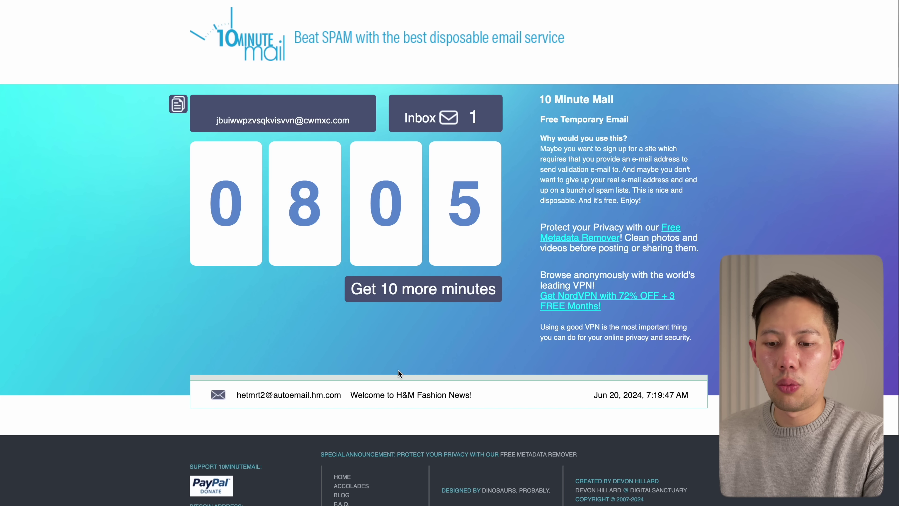
- Open and read the 'Welcome to H&M Fashion News!' email in the inbox
click(394, 385)
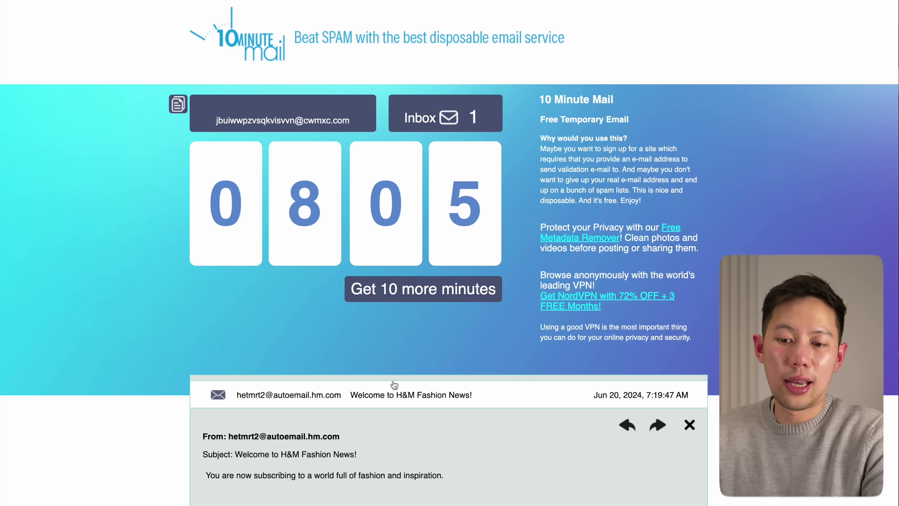
scroll(502, 294, down, 10)
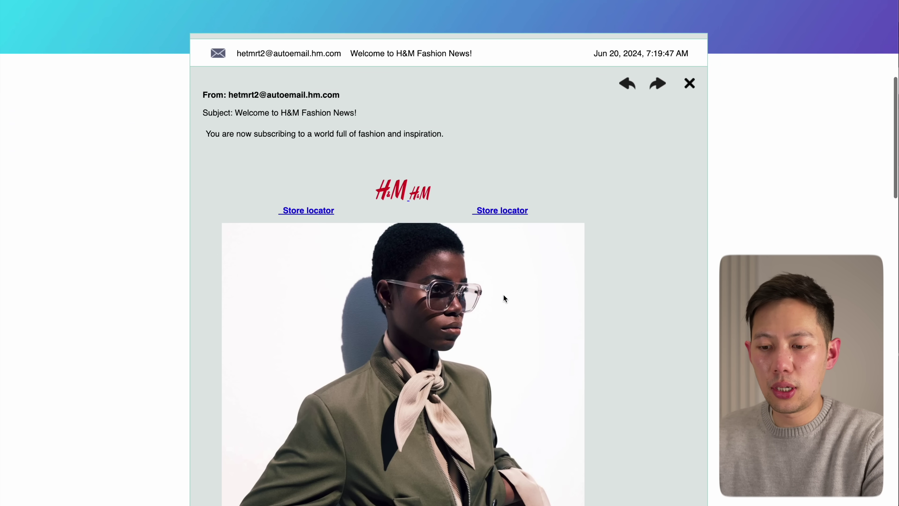
scroll(504, 299, down, 20)
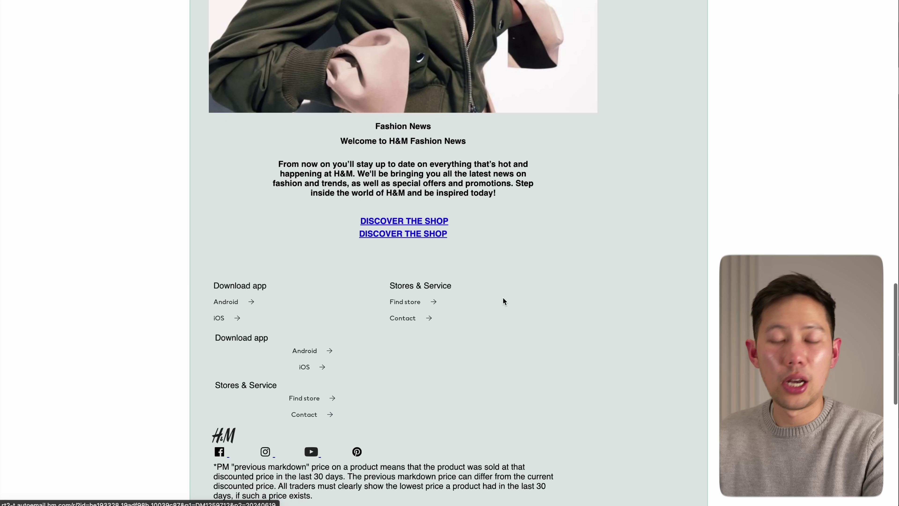